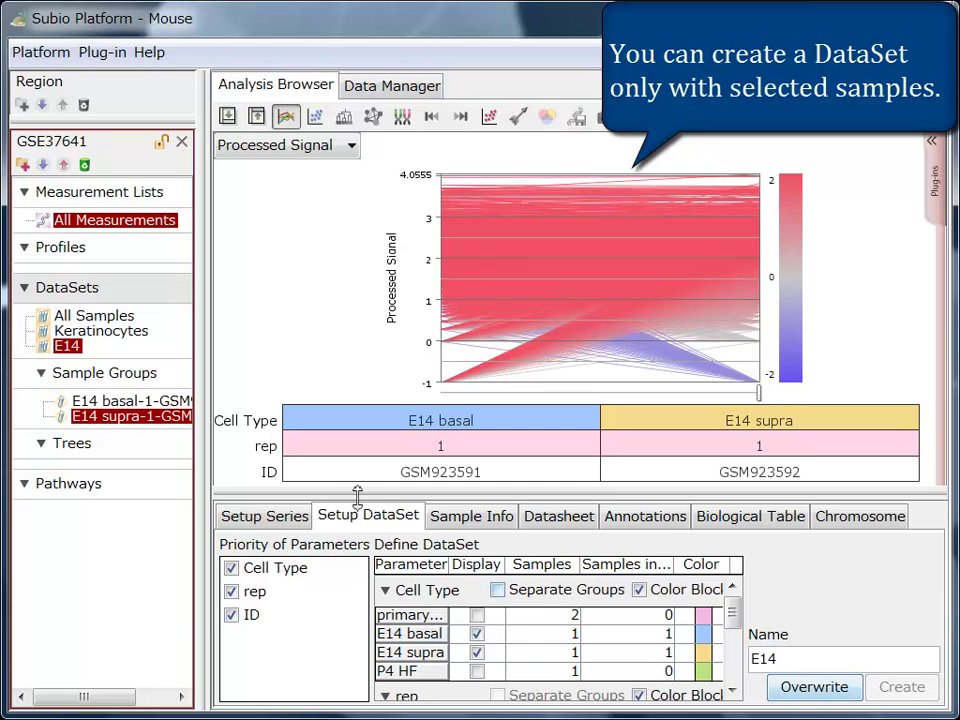
Show the Keratinocytes DataSet as a measurement scatter plot, with the first replicate on the horizontal axis against the second replicate
left_click(101, 331)
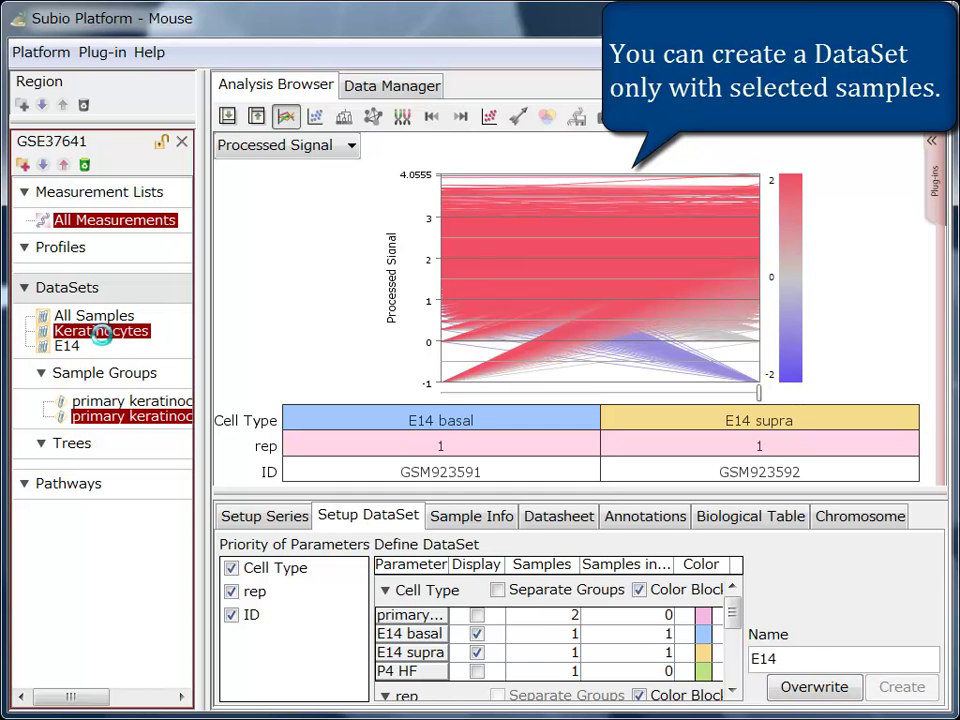
left_click(317, 117)
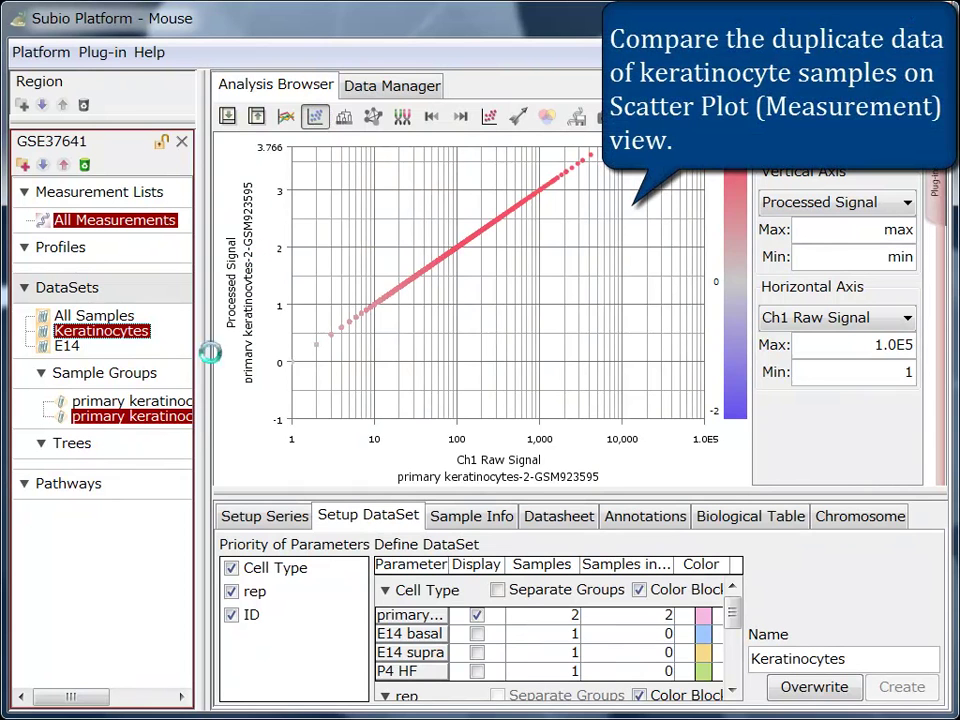
left_click_drag(140, 400, 475, 486)
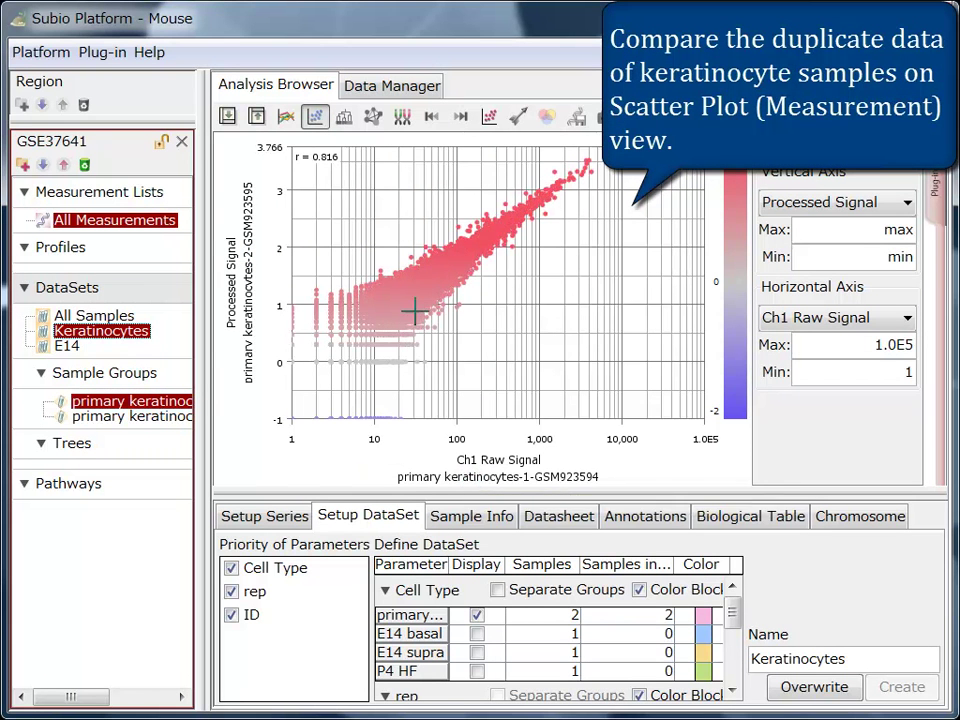
Select the low-signal bins on the keratinocyte scatter plot, then the high-signal bins, to check how many each holds in the Annotations list
left_click_drag(420, 275, 257, 467)
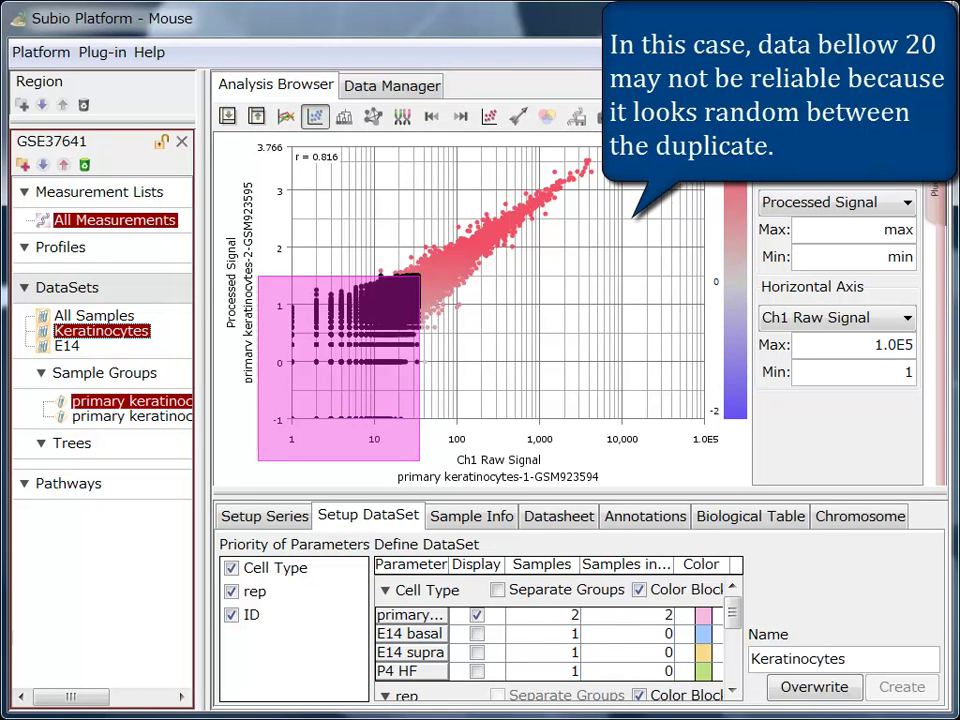
left_click(660, 520)
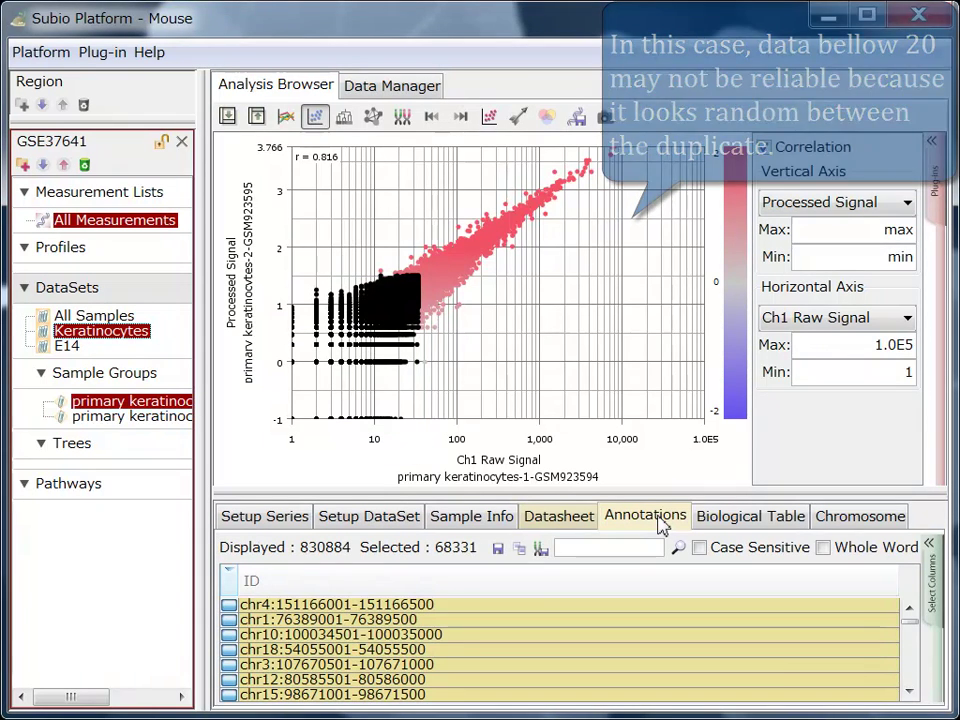
left_click_drag(437, 285, 678, 140)
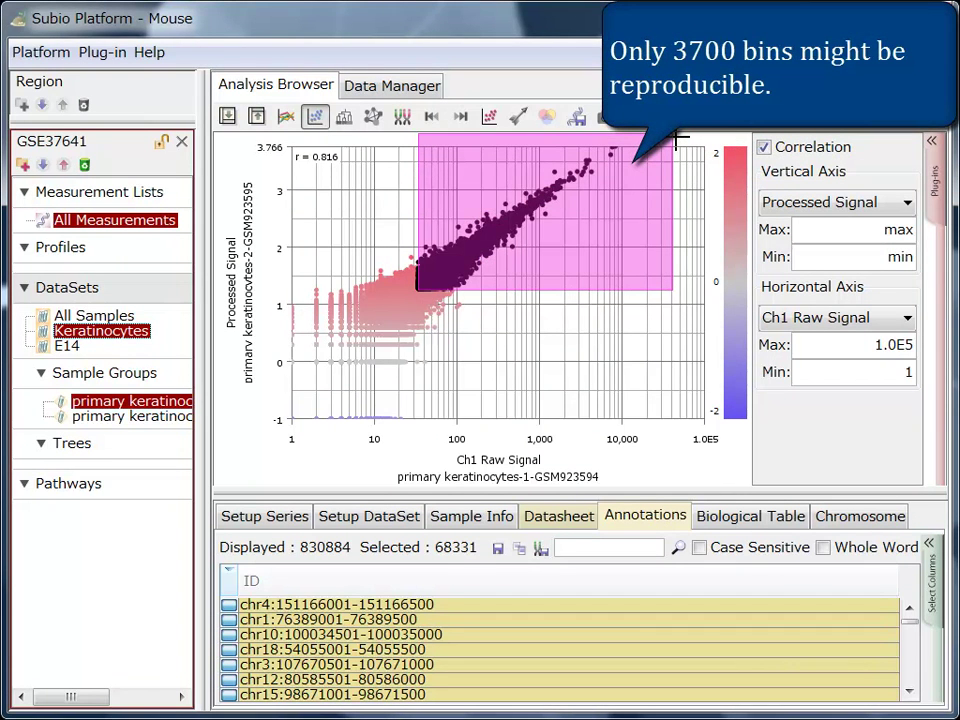
left_click_drag(677, 138, 677, 138)
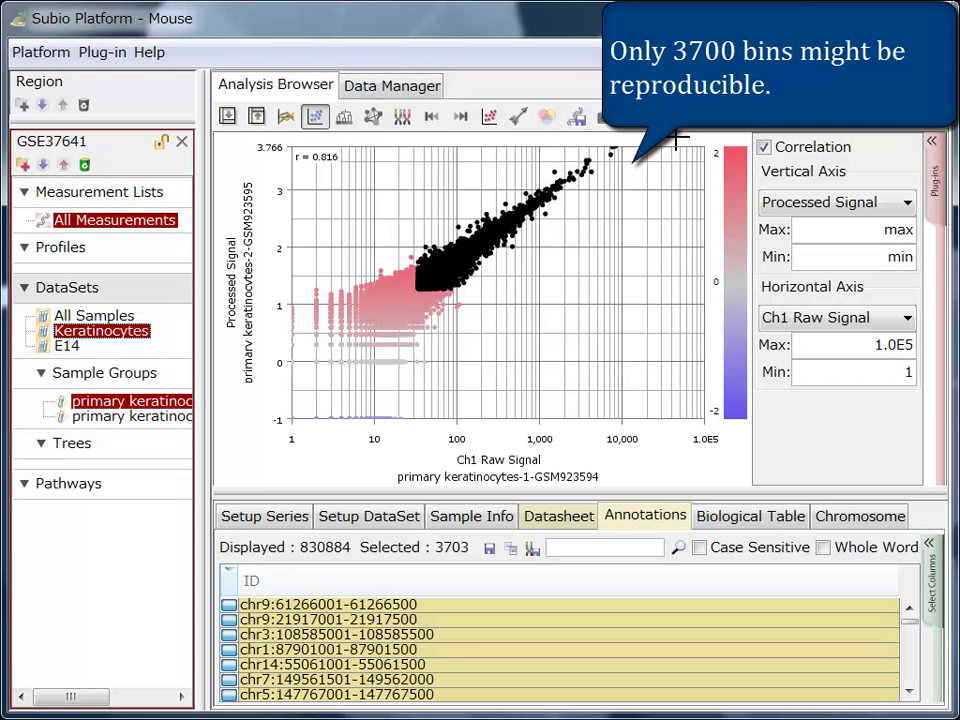
Plot E14 basal on the horizontal axis against E14 supra and select the bins with high signal in both samples
left_click(66, 346)
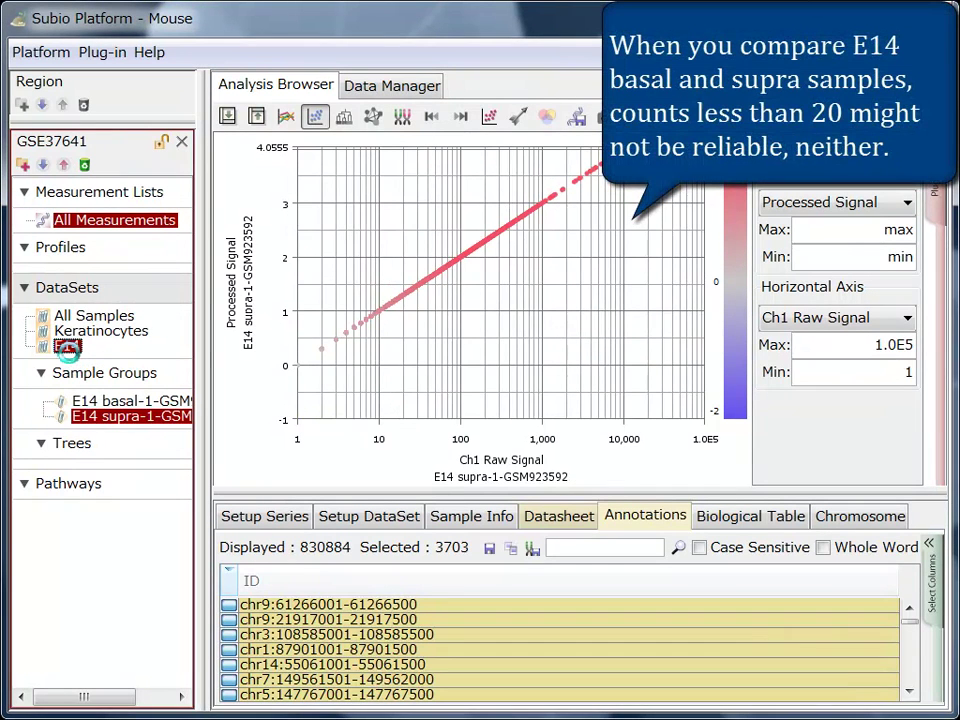
left_click(129, 403)
left_click_drag(128, 405, 433, 463)
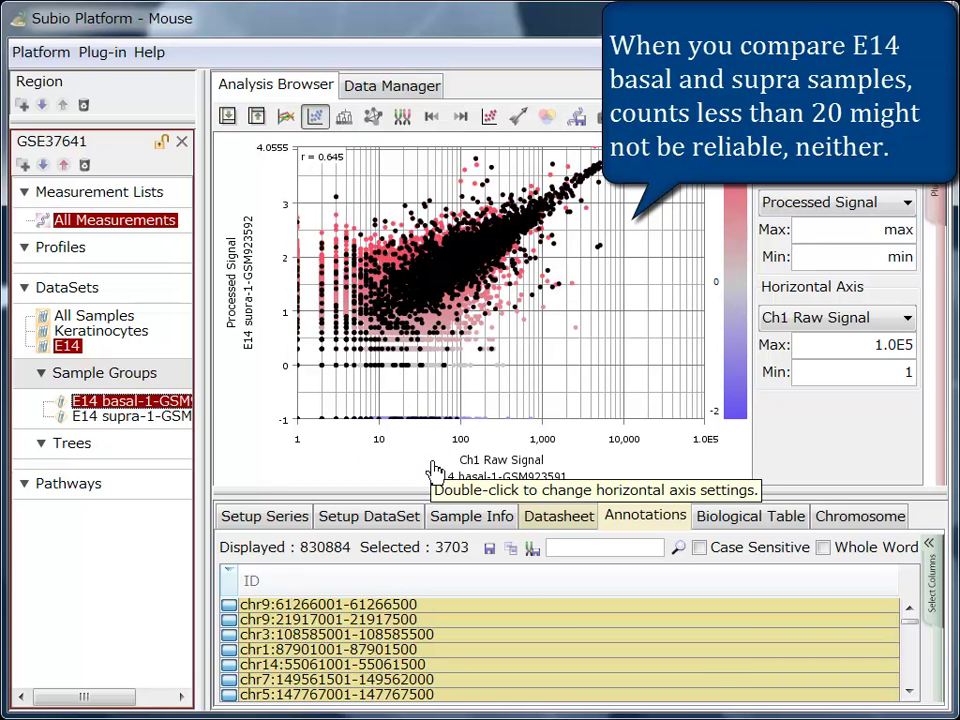
left_click(424, 285)
mouse_move(434, 277)
left_mouse_down()
mouse_move(621, 156)
mouse_move(700, 137)
left_mouse_up()
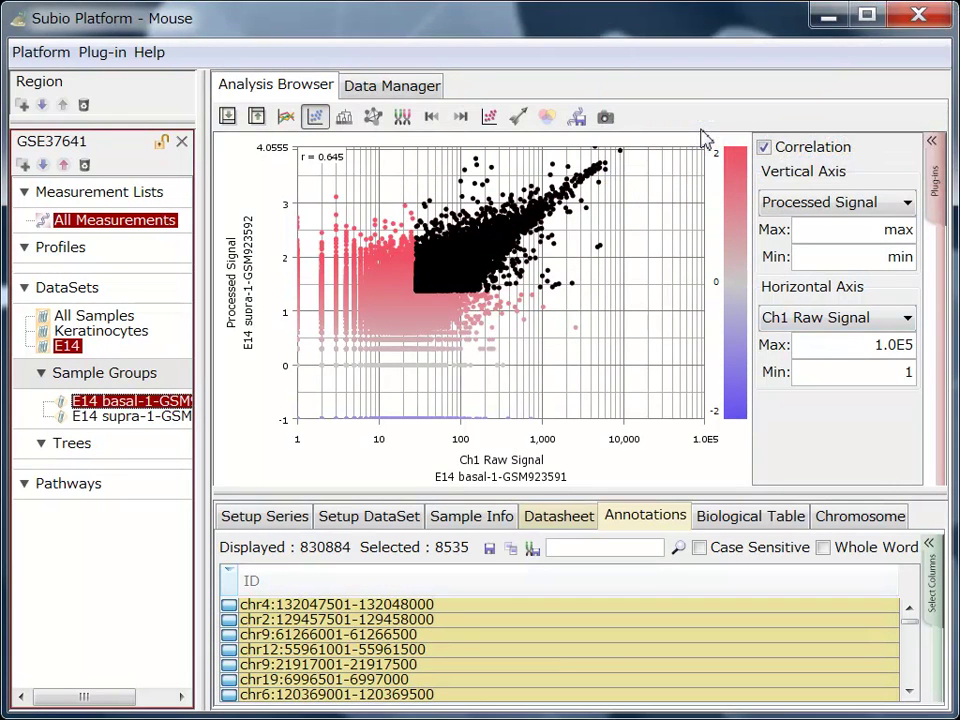
Run a Filter on the E14 DataSet with the condition Ch1 Raw Signal < 20 (Mean) in 2 sample groups
left_click(936, 185)
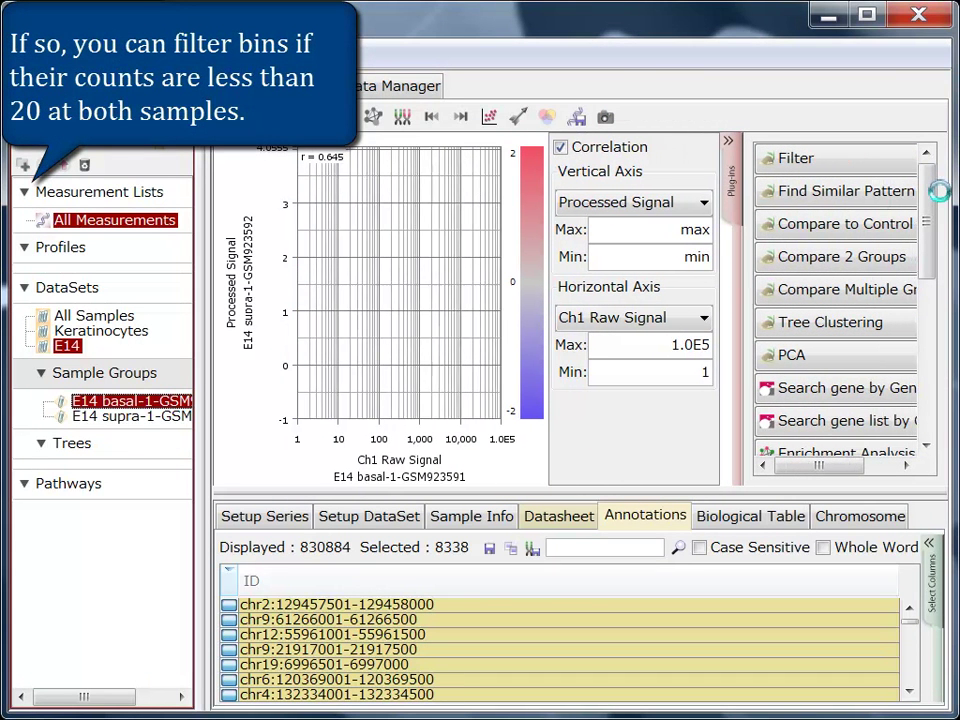
left_click(845, 168)
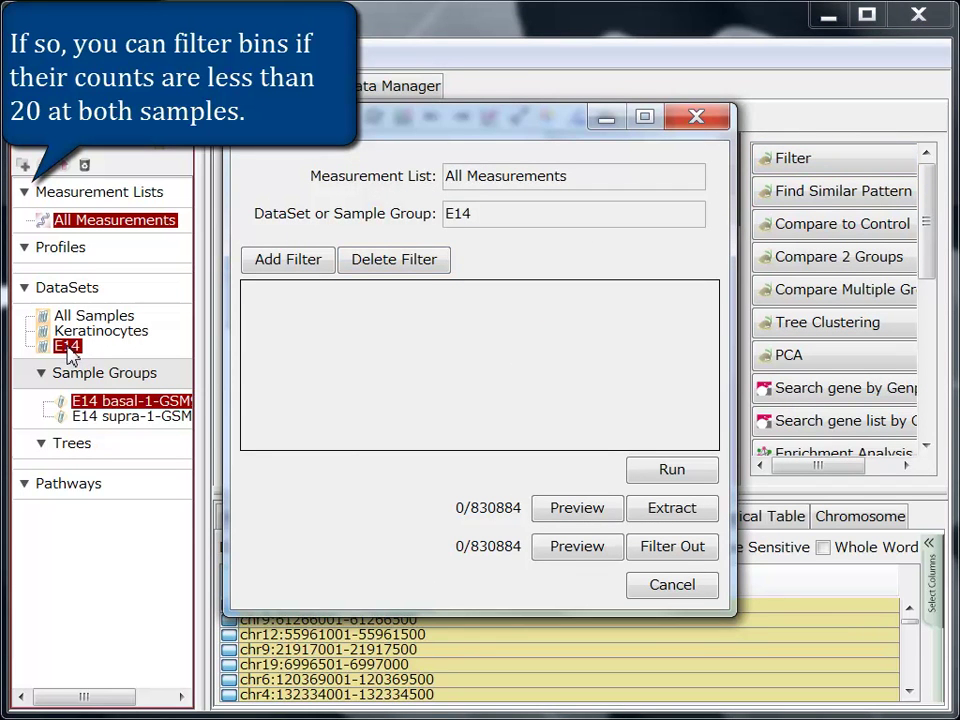
left_click_drag(70, 355, 553, 214)
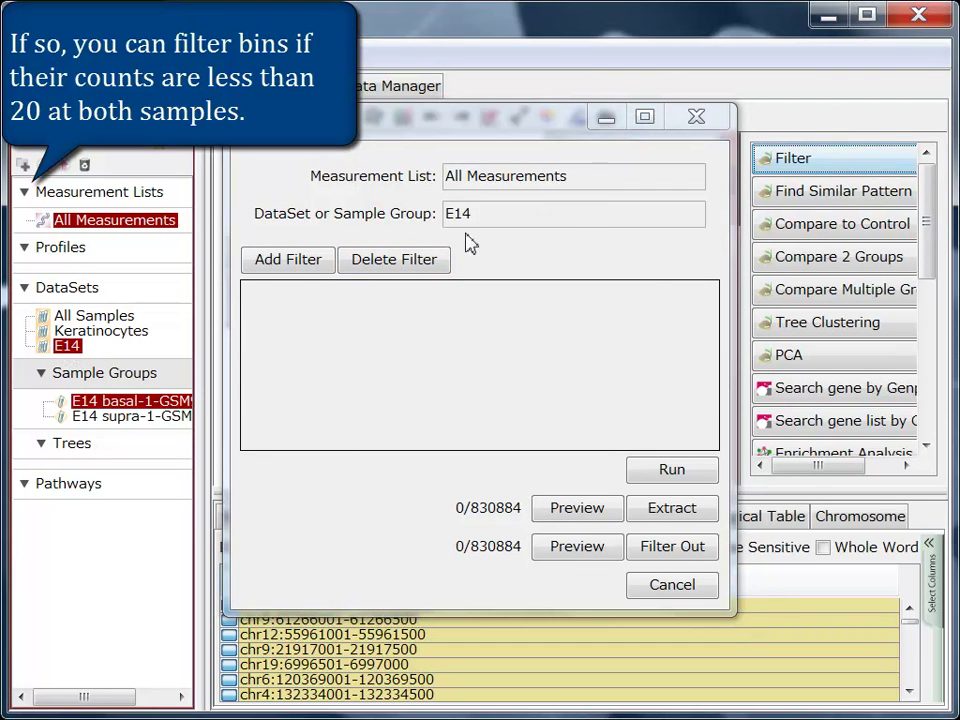
left_click(302, 270)
left_click(488, 298)
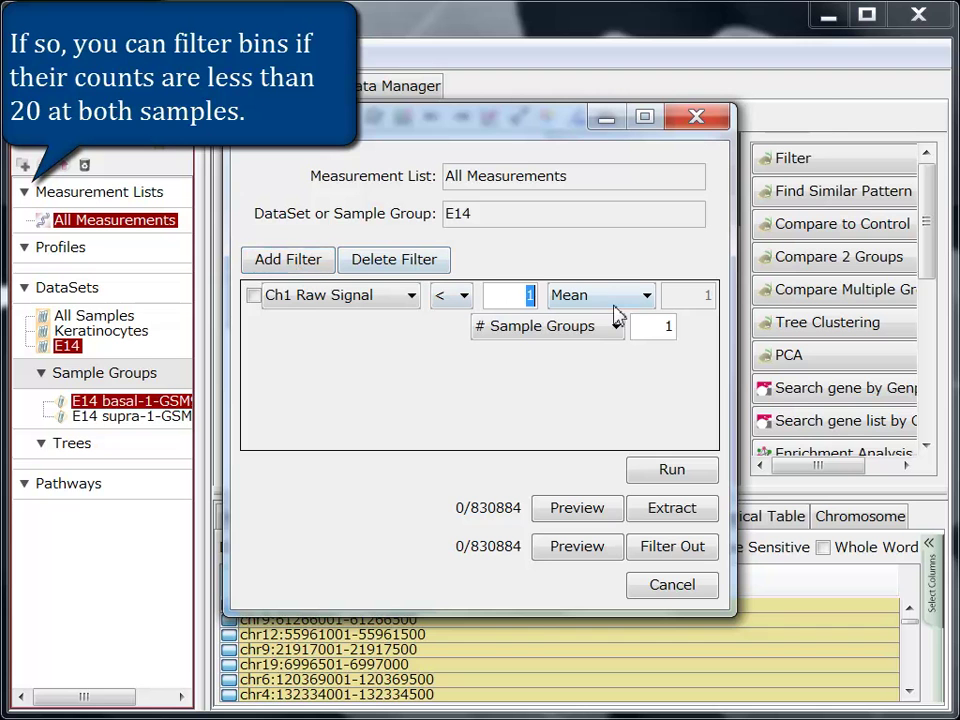
type("20")
double_click(668, 326)
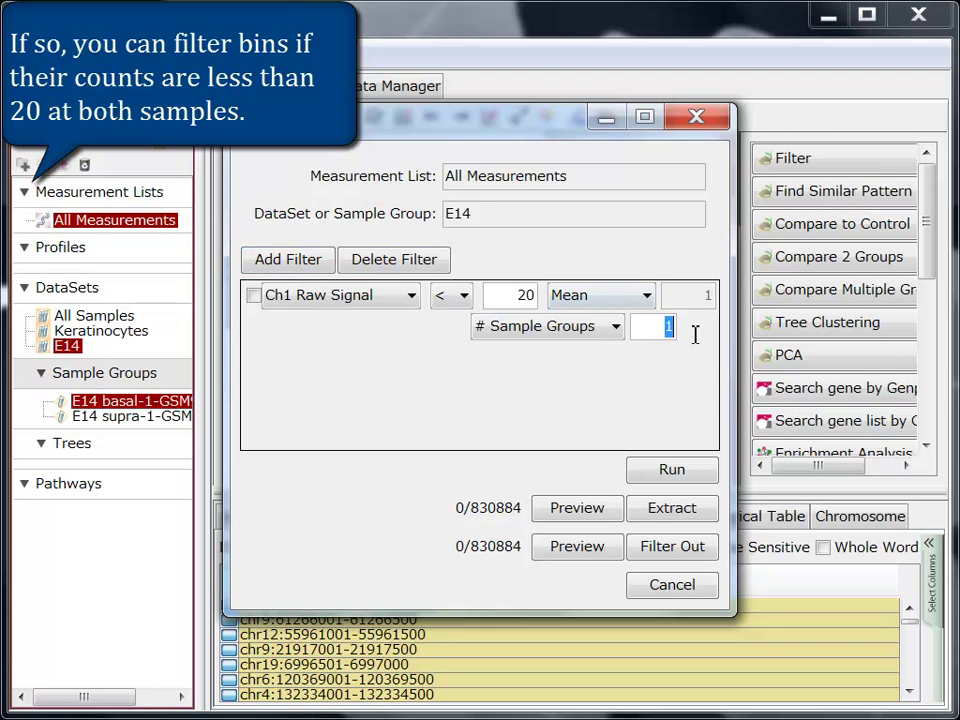
type("2")
left_click(675, 467)
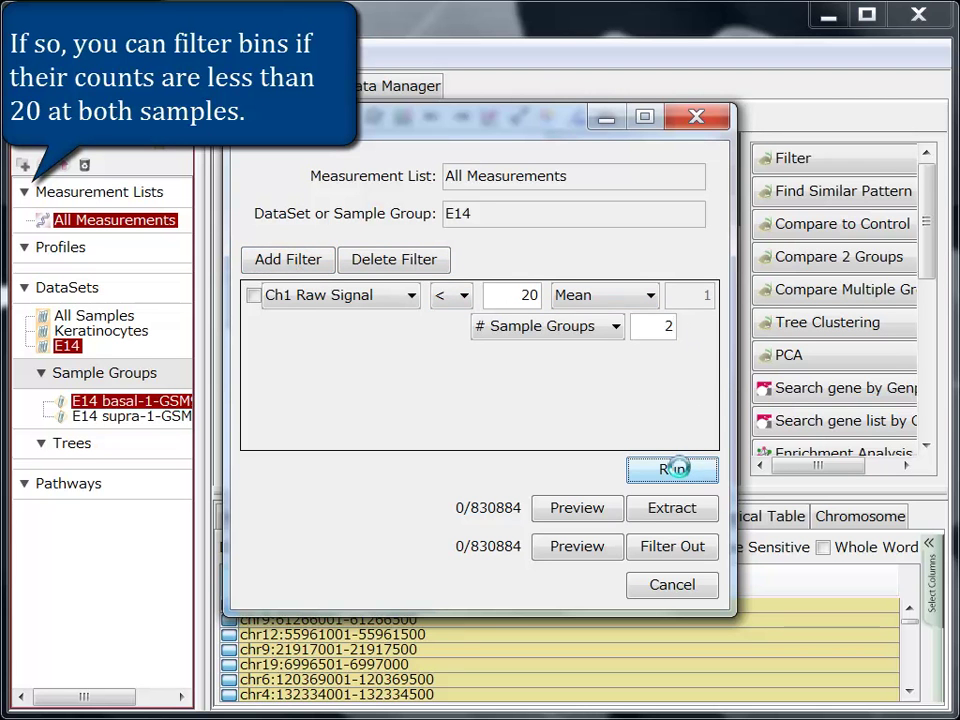
Preview the bins matching the filter condition on the E14 scatter plot
left_click(588, 506)
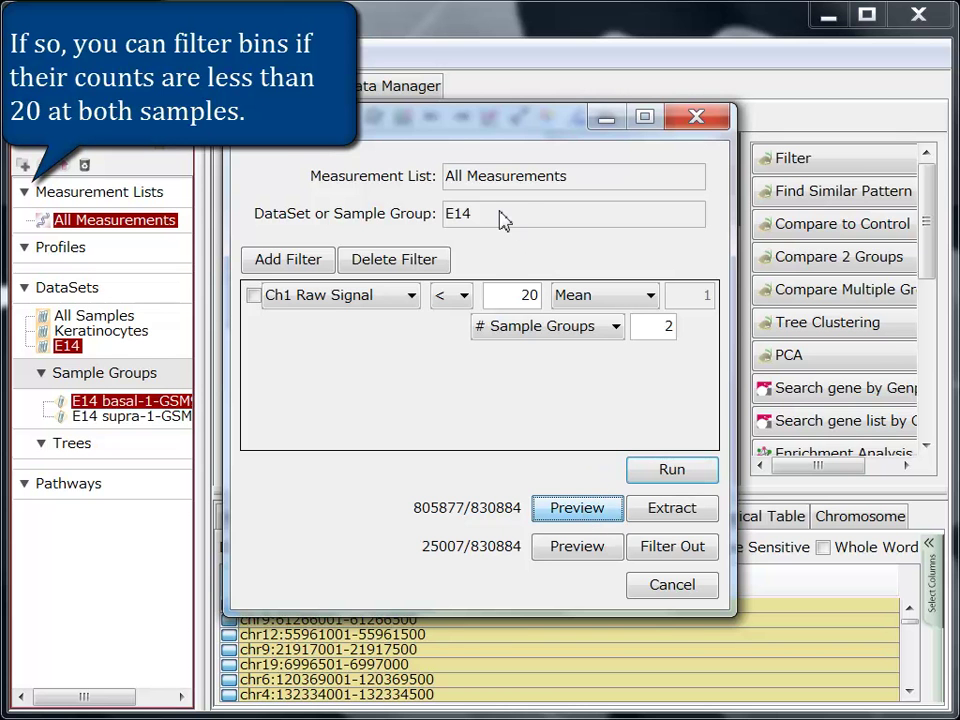
left_click_drag(437, 131, 780, 260)
left_click(846, 563)
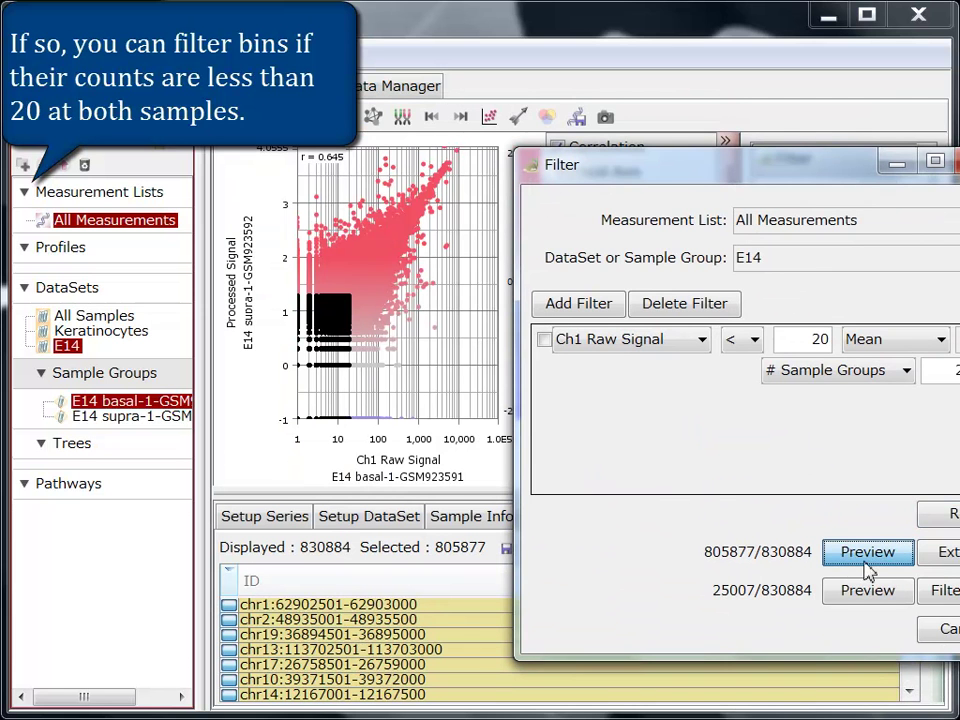
Filter out the matching bins, save the rest as "QC1 - remove if Ch1RawSignal<20 at both E14 samples", and close the filter
left_click(948, 594)
type("Q")
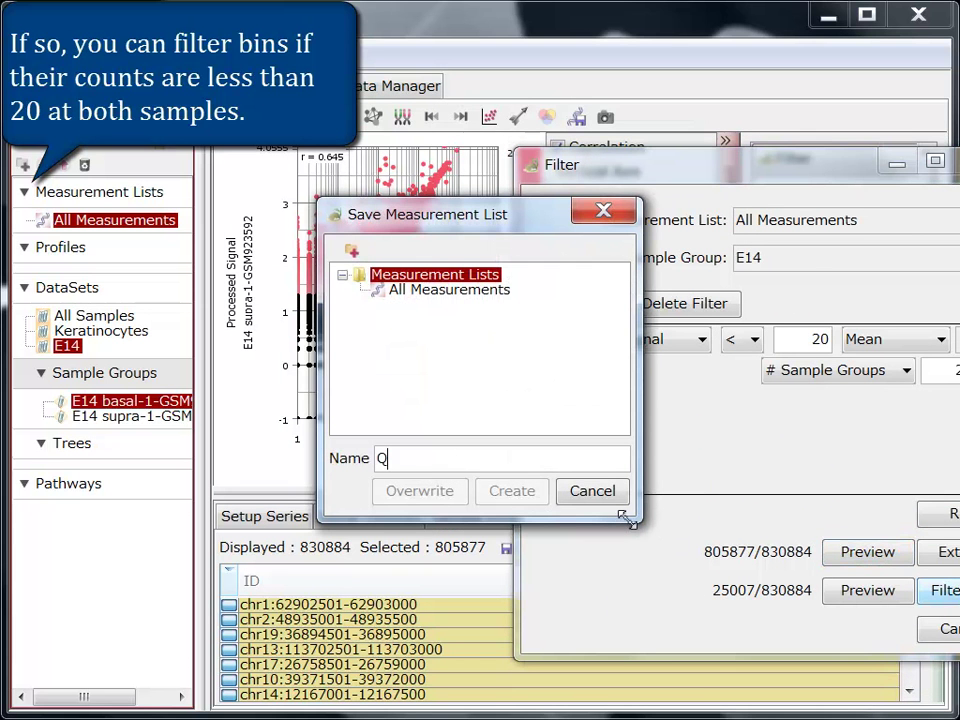
type("C1 - remo")
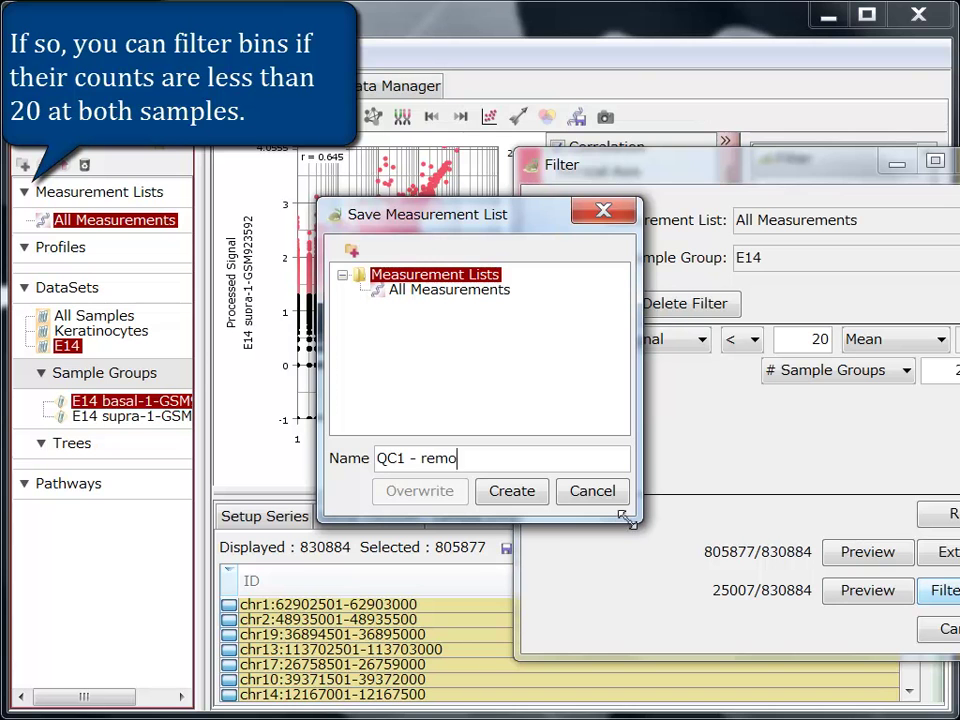
type("ve if Ch1RawSignal<20 at bo")
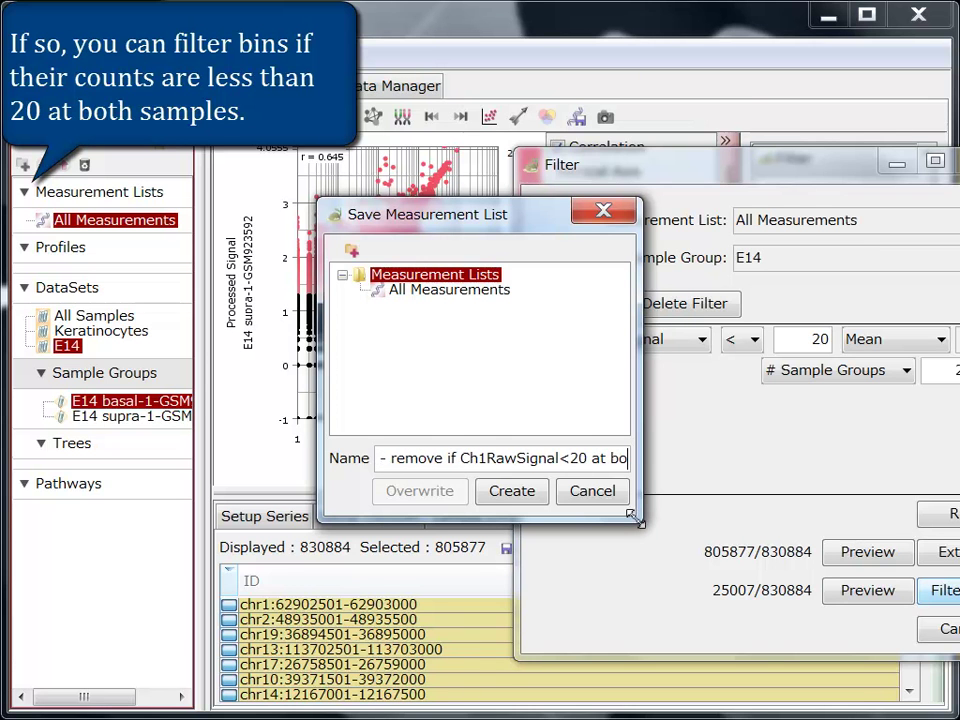
type("th E14 ")
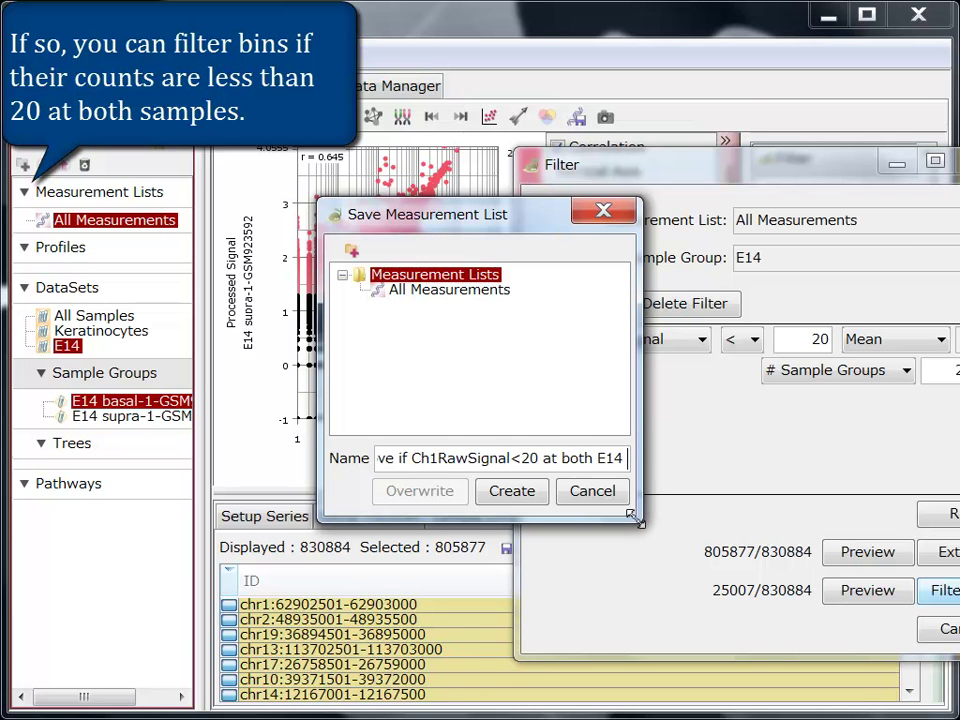
type("samples")
key("Return")
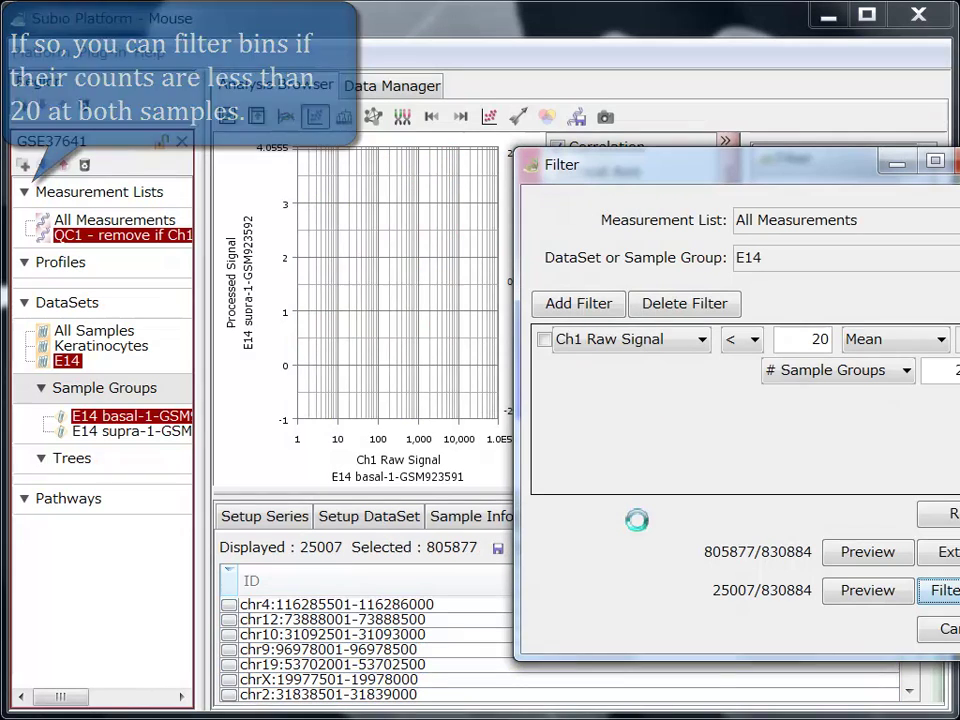
left_click(944, 628)
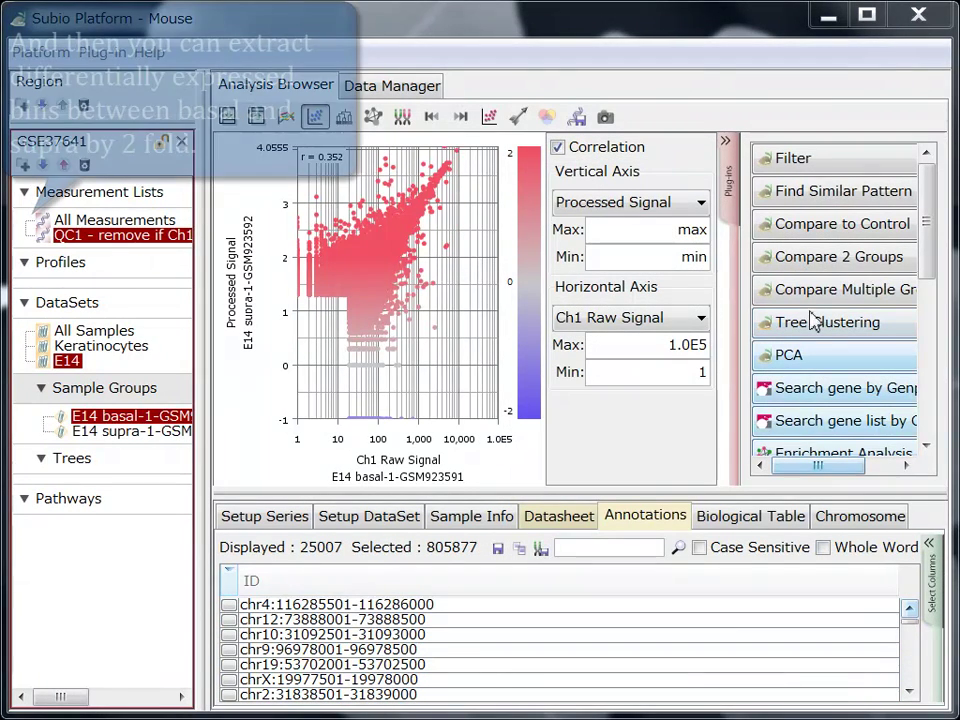
Set up Compare 2 Groups on the QC1 list with E14 supra as Sample Group1 and E14 basal as Sample Group2
left_click(840, 256)
left_click_drag(500, 158, 636, 154)
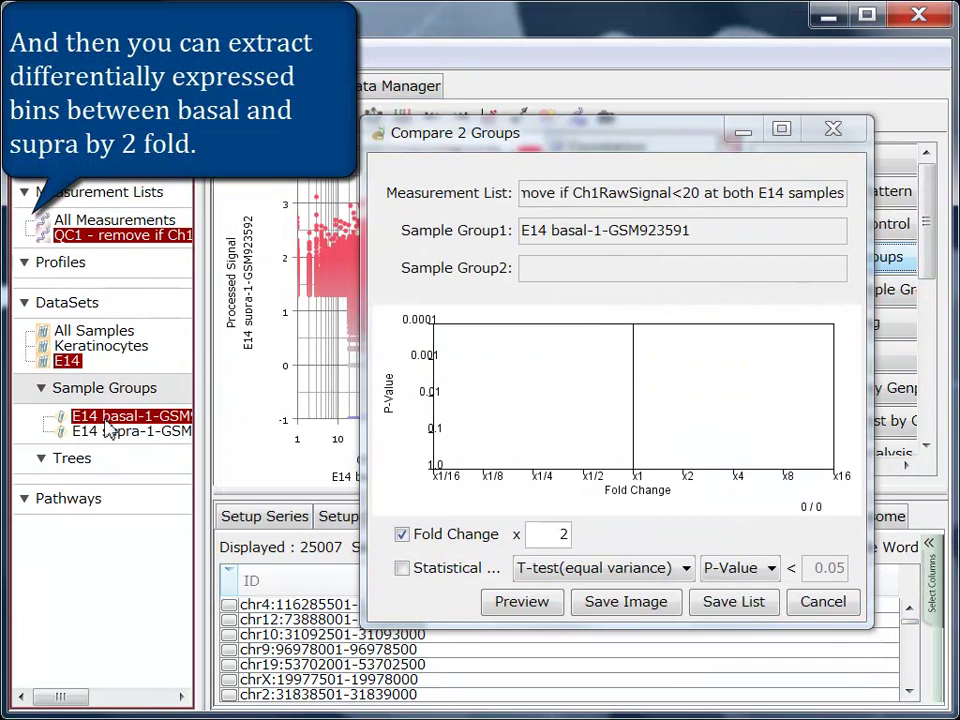
left_click_drag(100, 412, 586, 282)
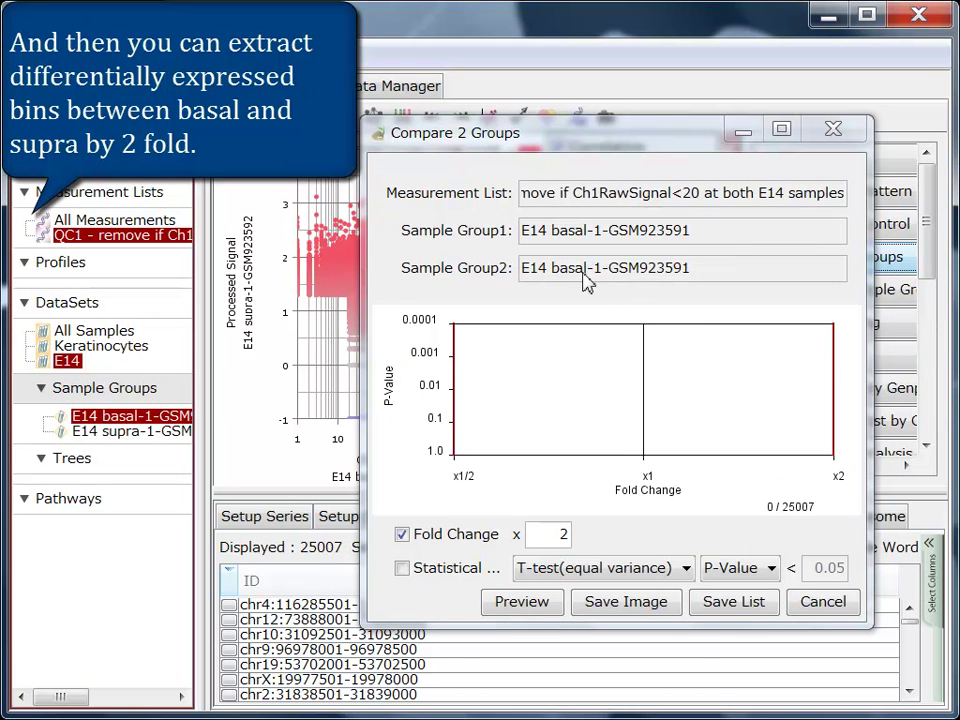
left_click(163, 440)
left_click_drag(163, 440, 609, 244)
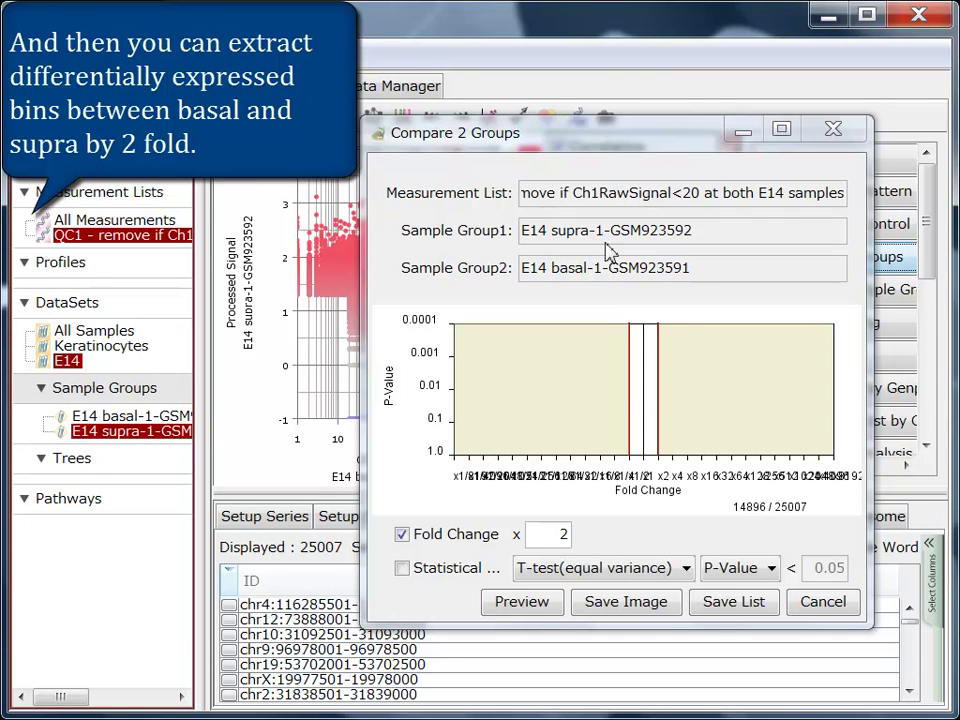
Preview the bins differing by fold change x2, then exclude the down-regulated side of the plot and preview only the up-regulated bins
left_click(532, 606)
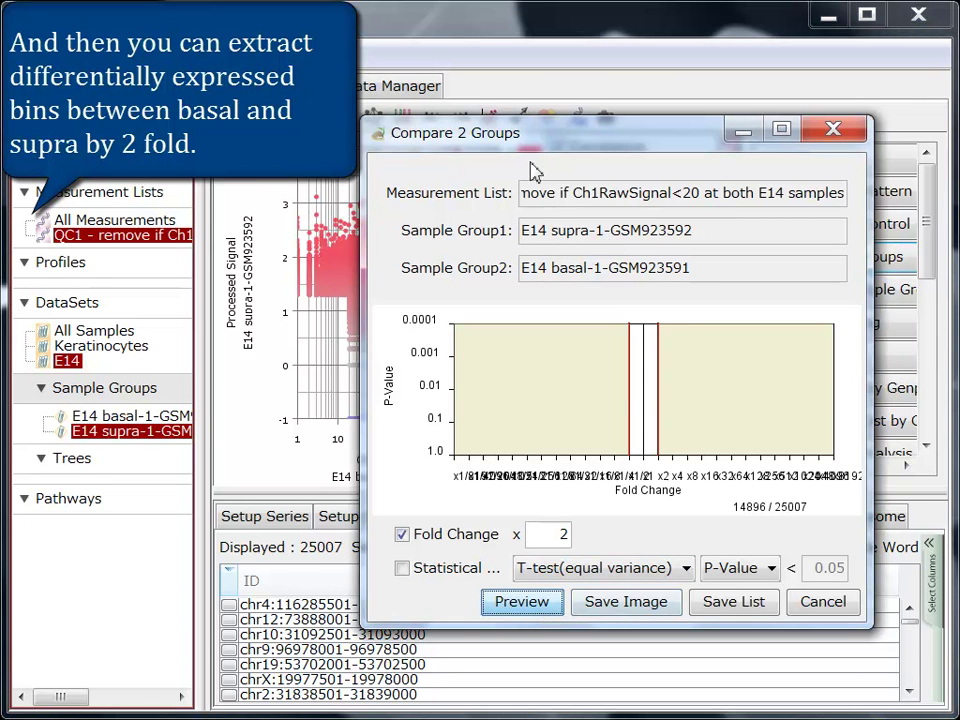
left_click_drag(532, 148, 600, 200)
left_click(594, 439)
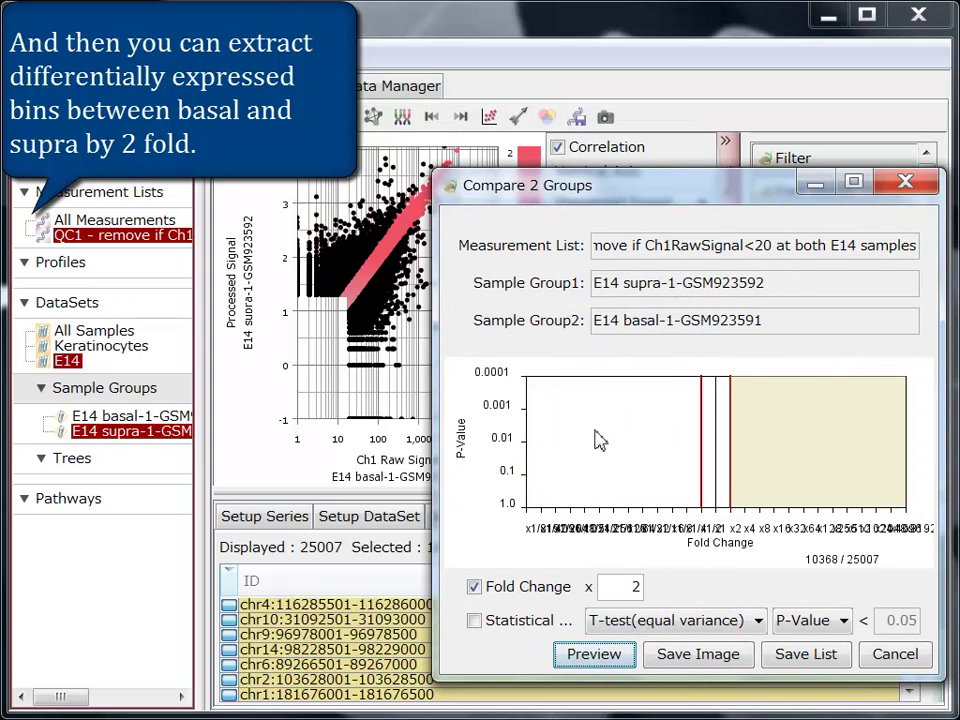
left_click(594, 654)
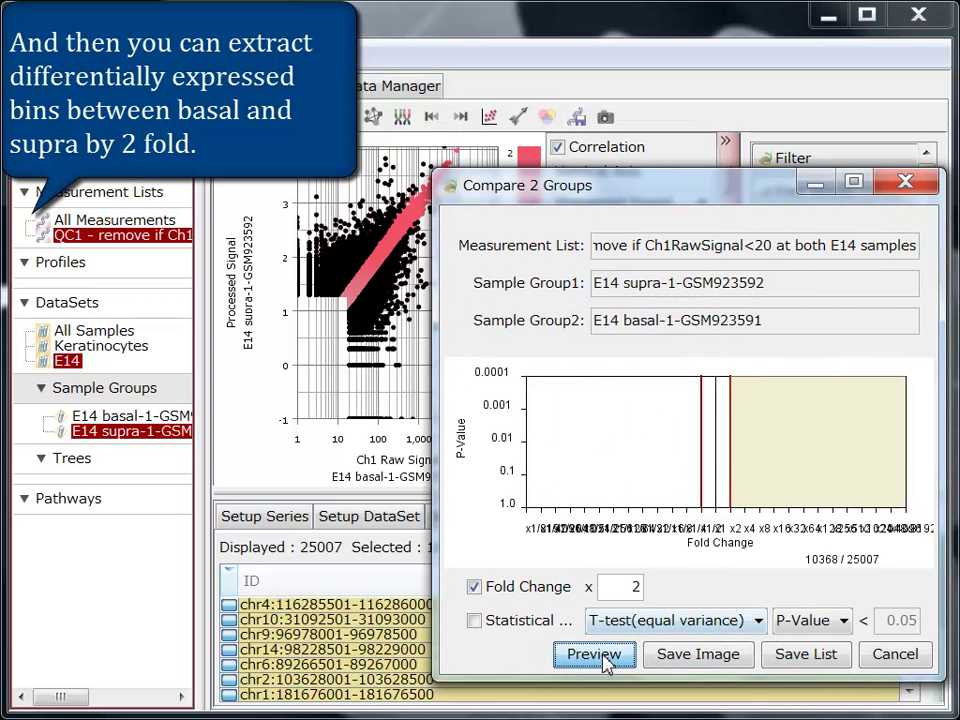
Save the up-regulated bins as "x2 up at supra" in a new measurement list folder named "Derived from QC1"
left_click(806, 658)
type("x2 up")
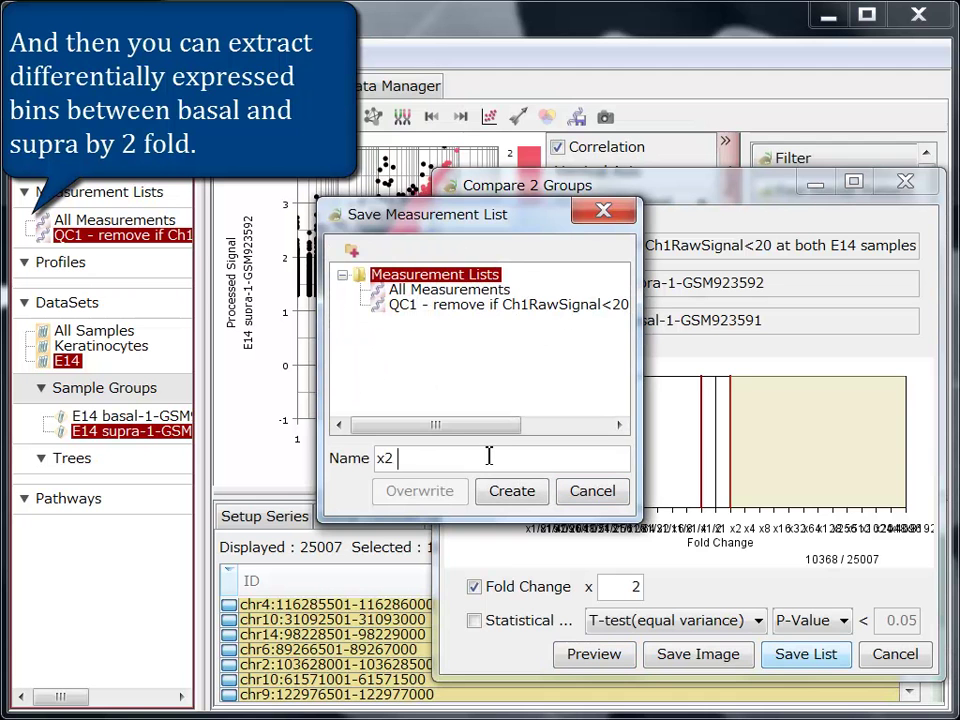
left_click(352, 250)
type("Deri")
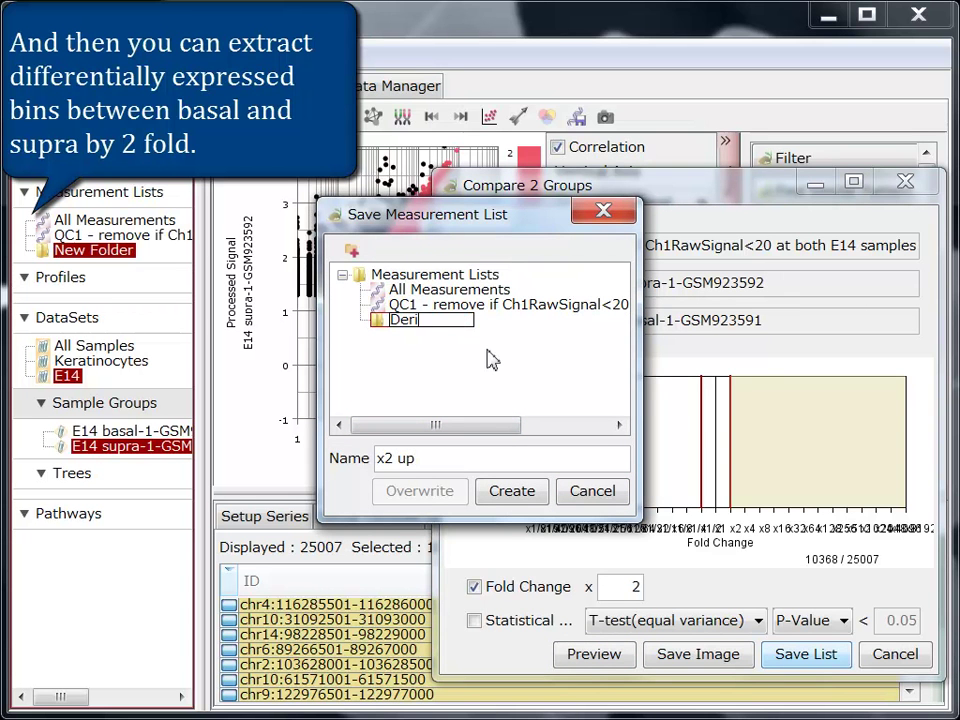
type("ved from QC1")
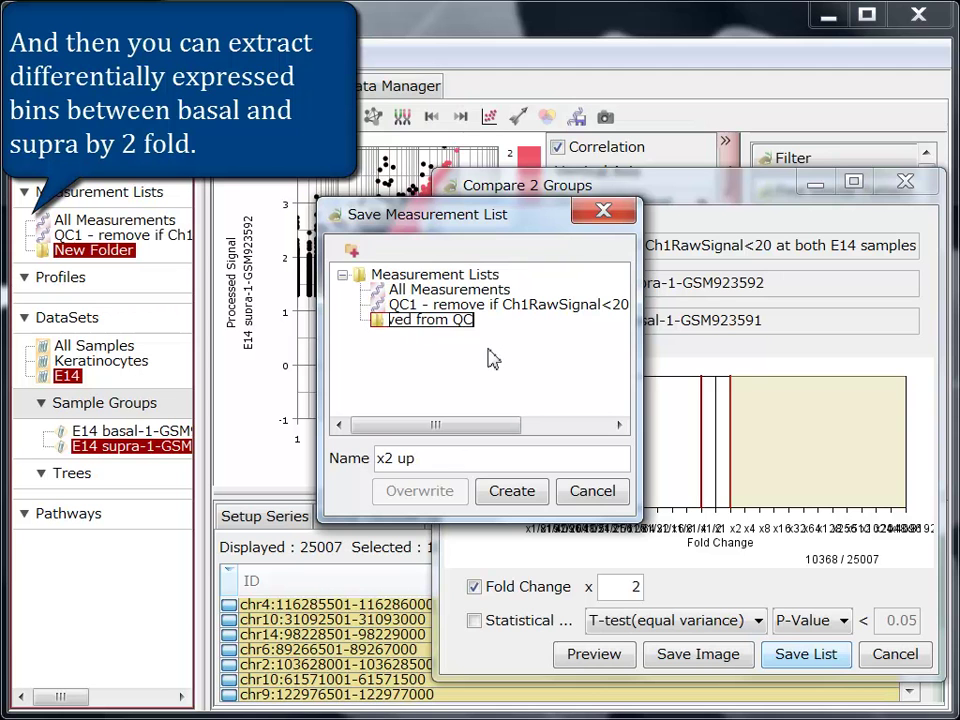
key("Return")
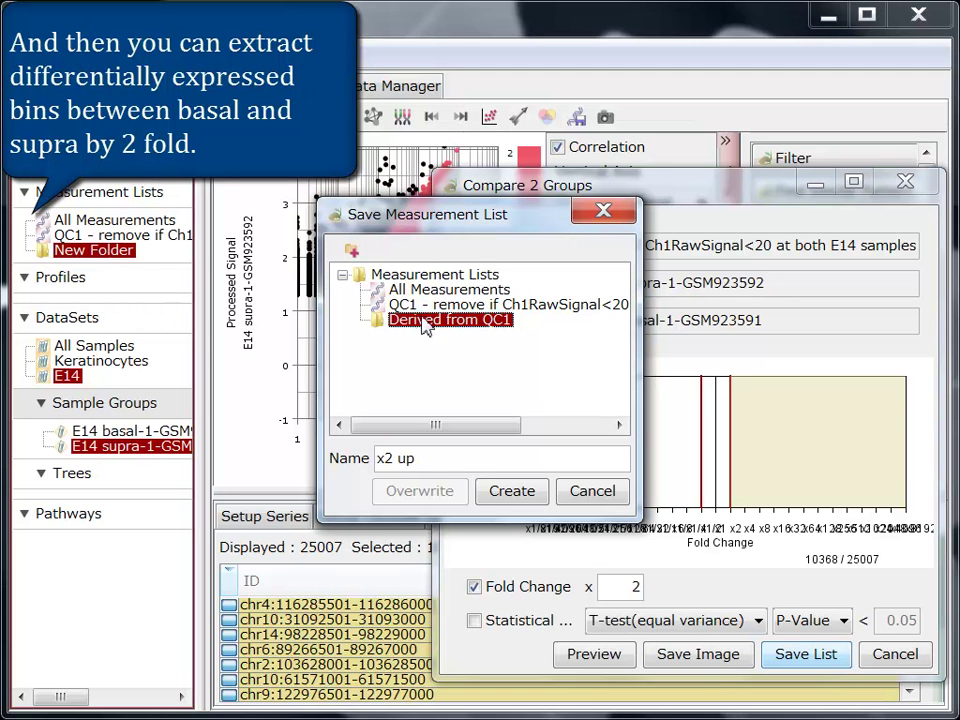
left_click(451, 460)
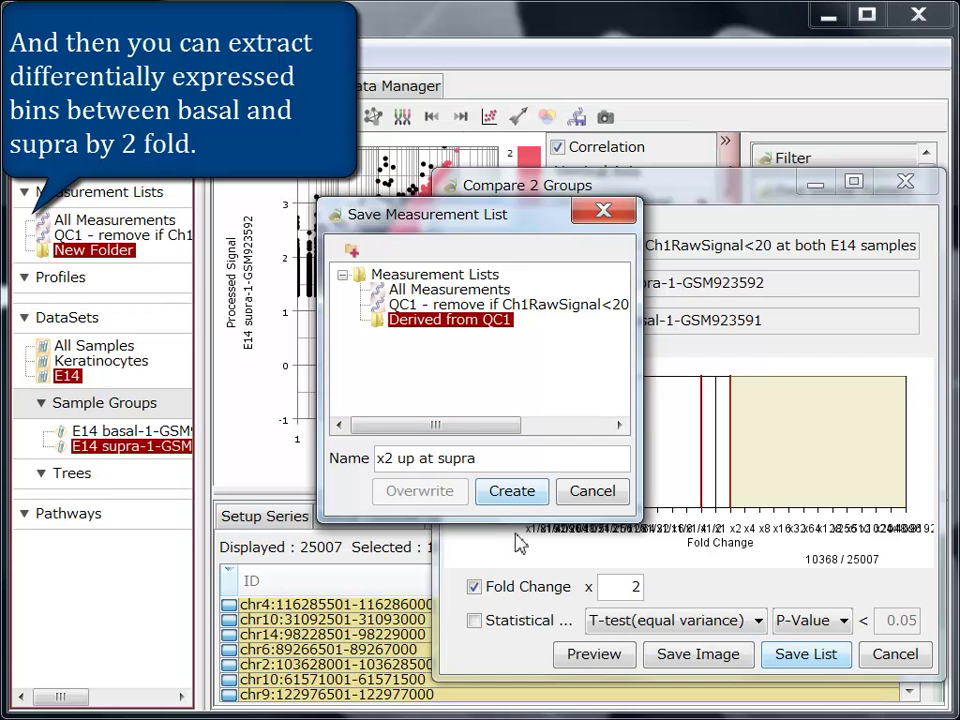
left_click(510, 491)
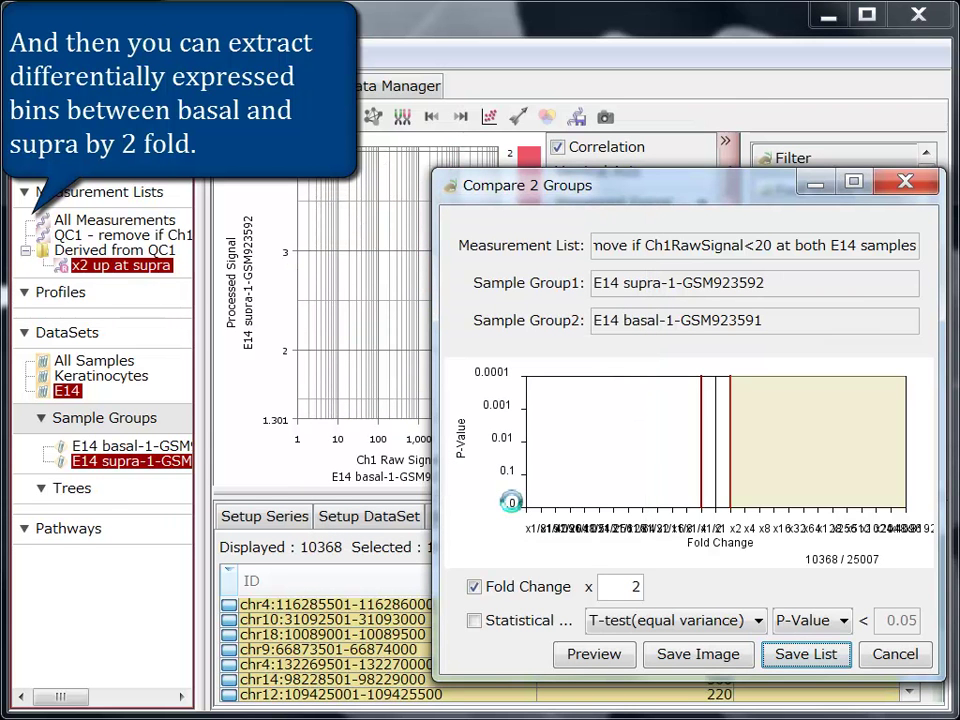
Include only the down-regulated side, save those bins as "x2 down at supra" in the "Derived from QC1" folder, and close the comparison
left_click(579, 499)
left_click(778, 493)
left_click(810, 655)
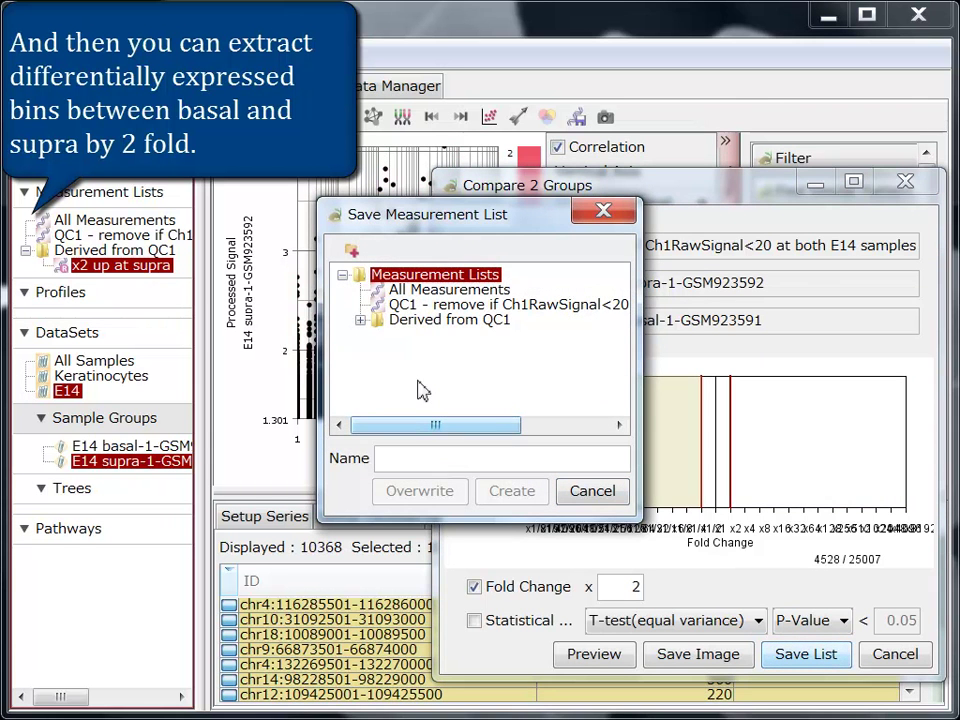
left_click(360, 320)
left_click(445, 334)
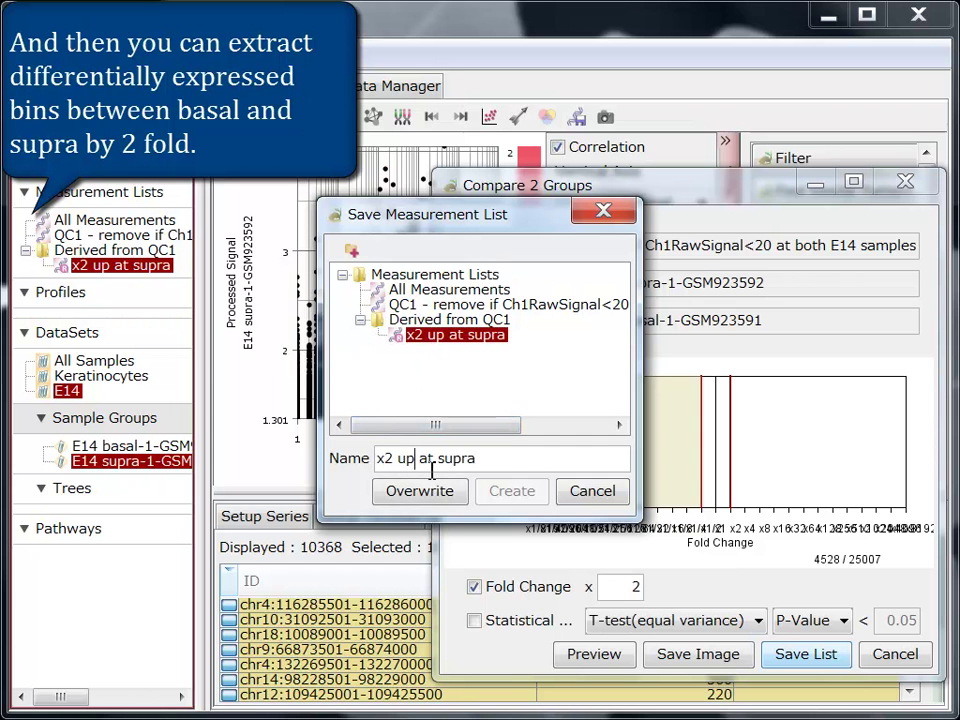
key("BackSpace")
key("BackSpace")
type("down")
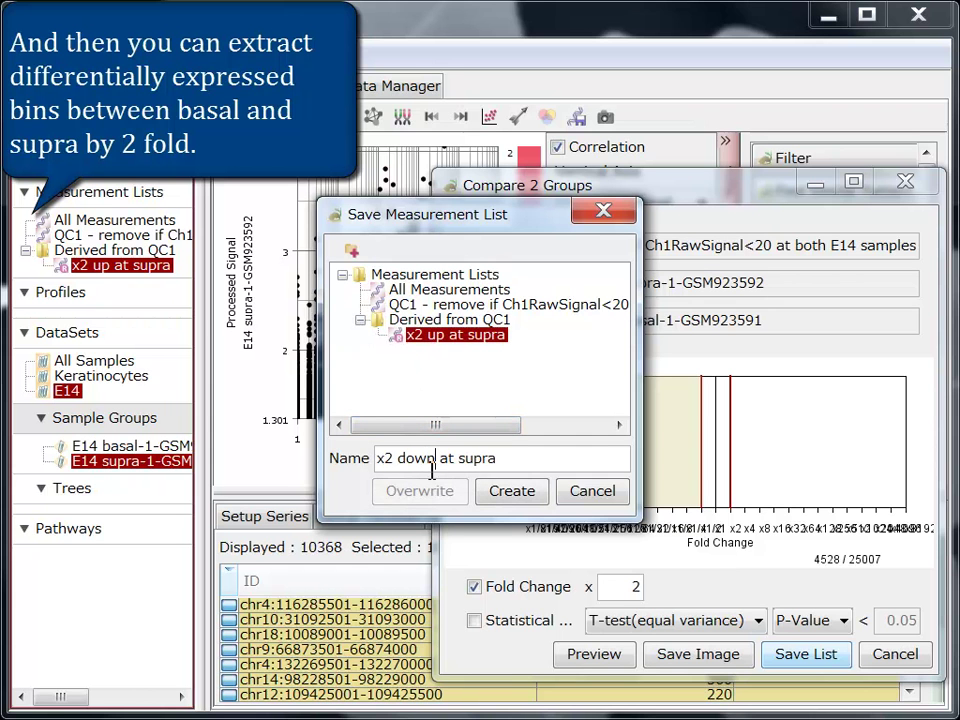
left_click(510, 494)
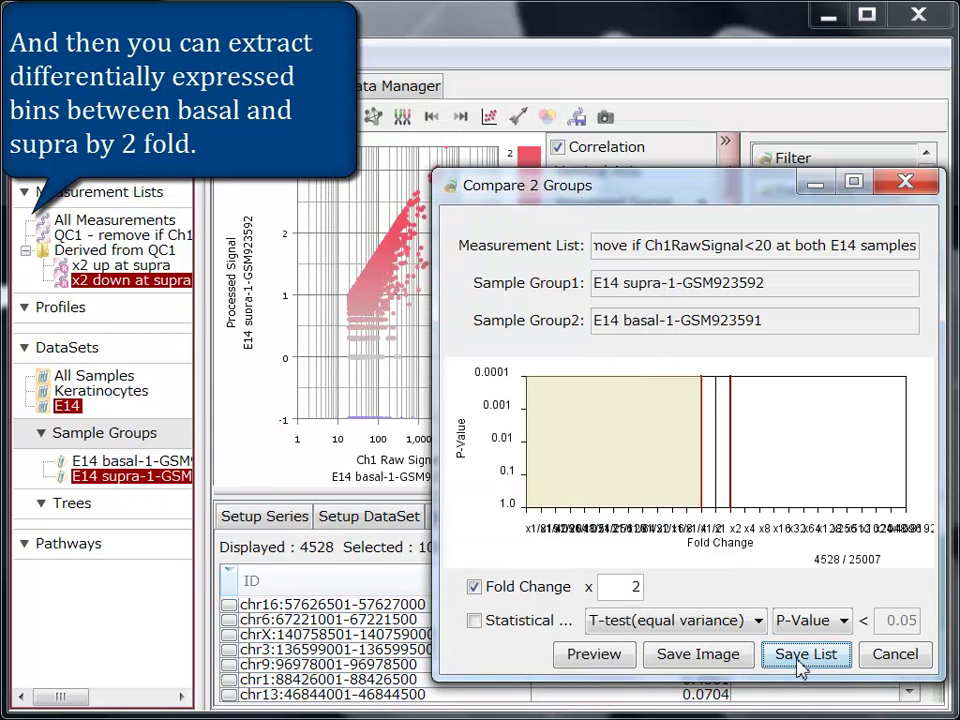
left_click(884, 657)
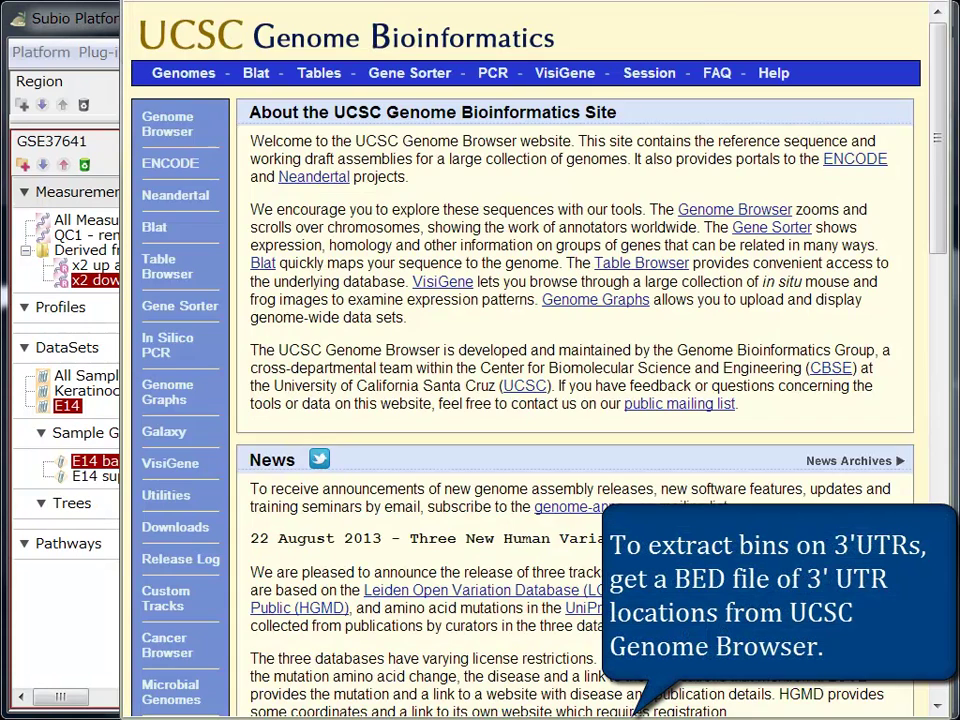
Open the Table Browser on the UCSC Genome Bioinformatics site and choose the Mouse genome with assembly July 2007 (NCBI37/mm9)
left_click(320, 72)
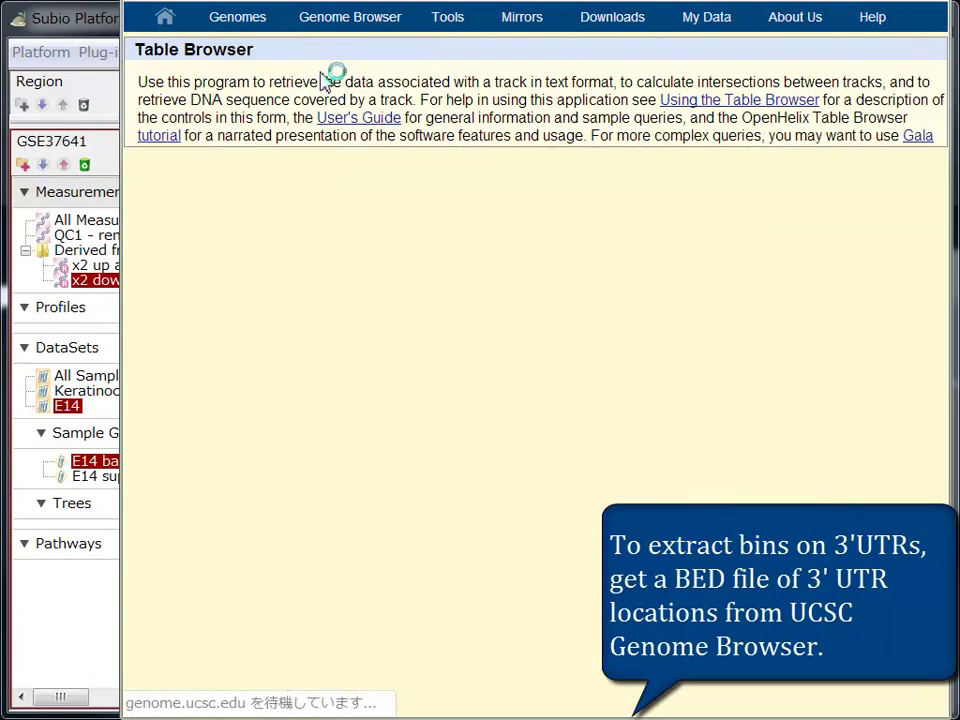
left_click(448, 232)
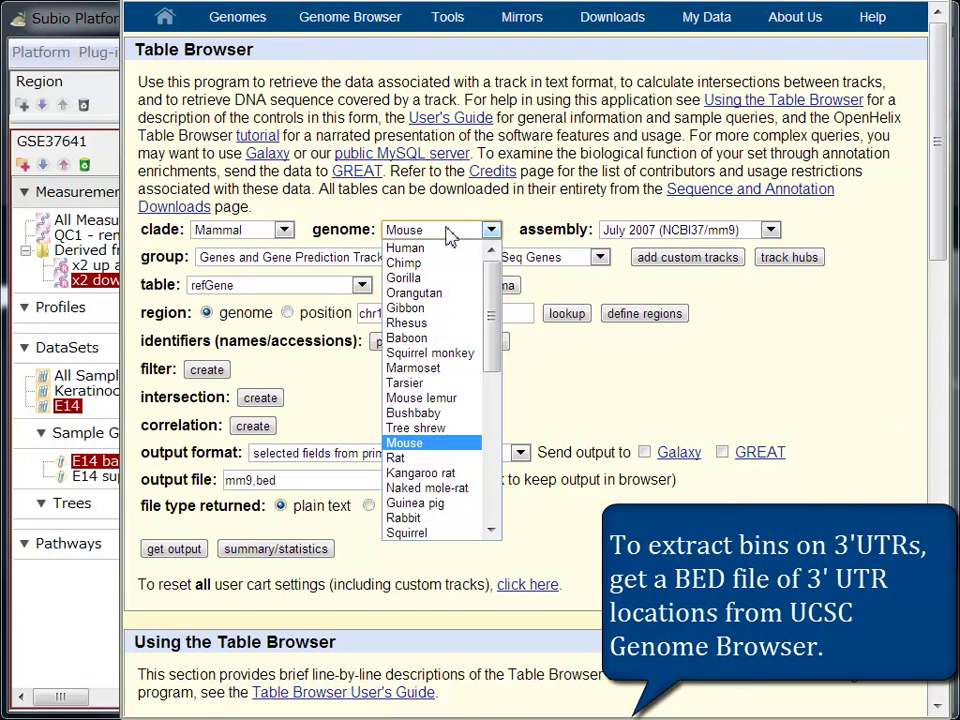
left_click(448, 232)
left_click(692, 229)
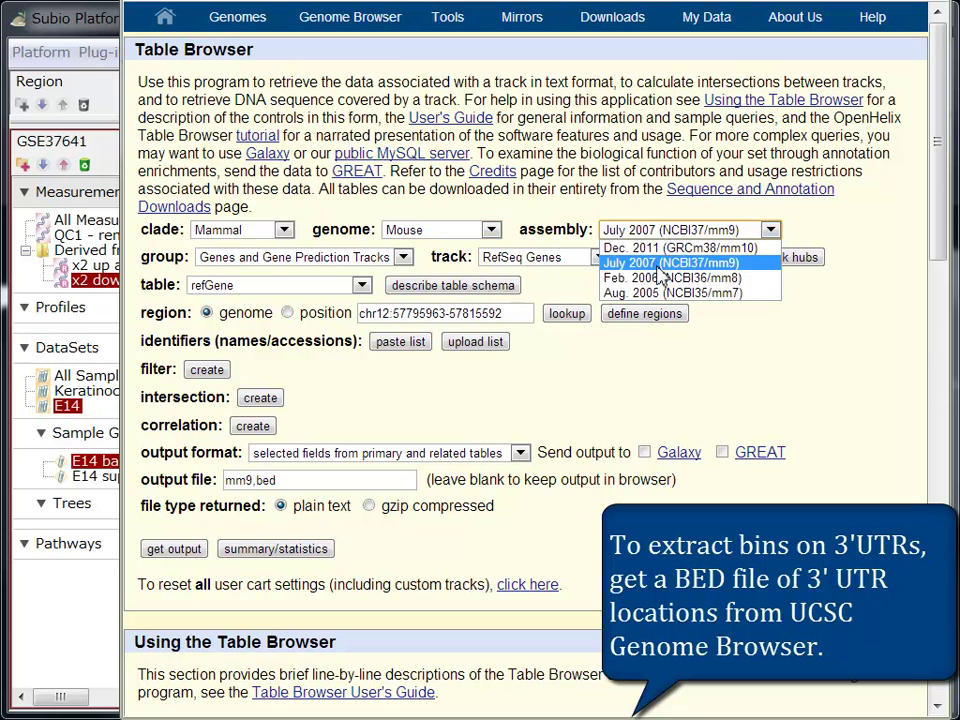
left_click(665, 266)
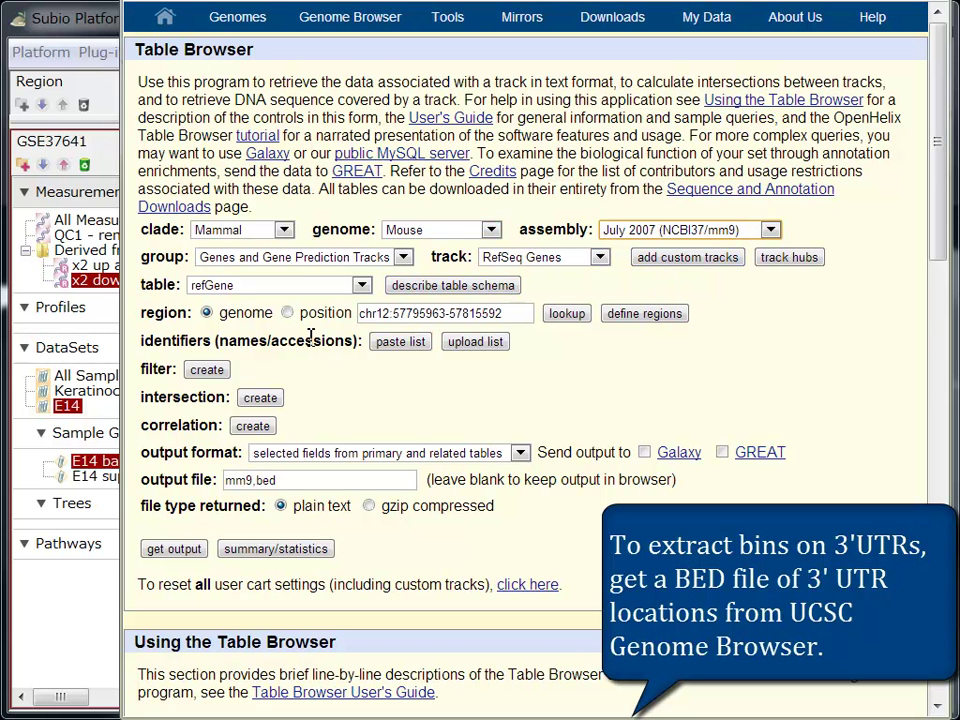
Request the refGene table in BED format, gzip compressed, with one record per 3' UTR exon
left_click(377, 455)
left_click(353, 546)
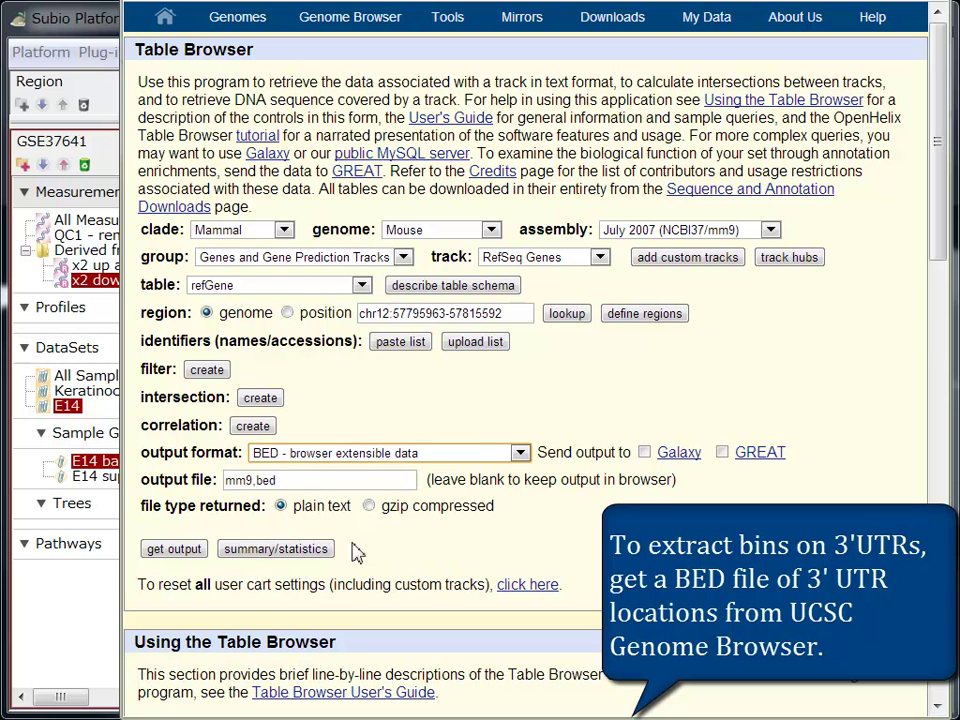
left_click(313, 487)
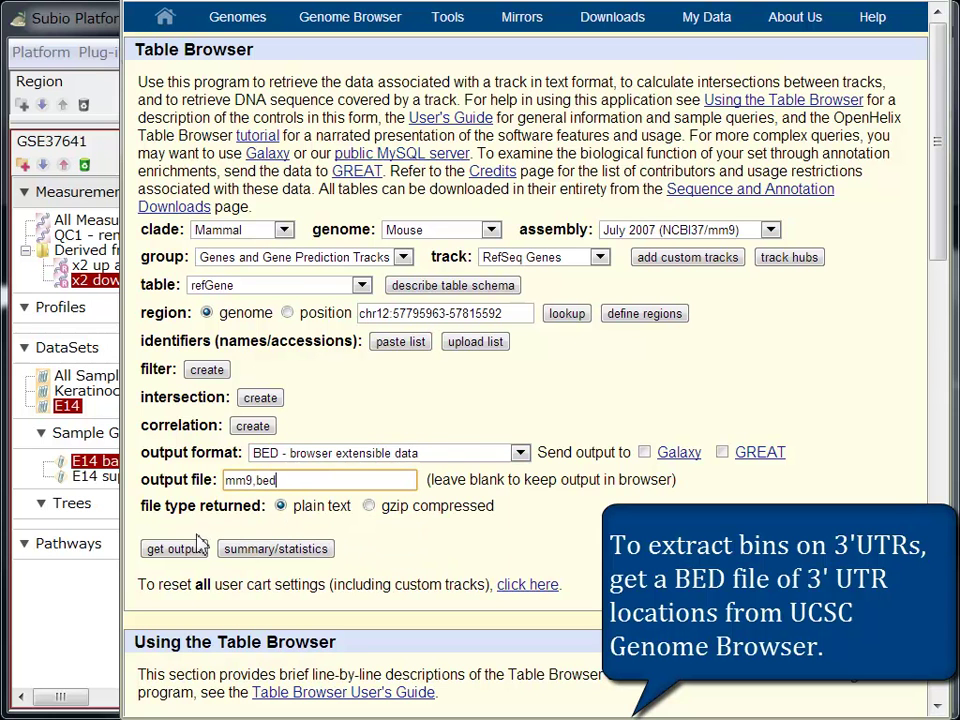
left_click(369, 506)
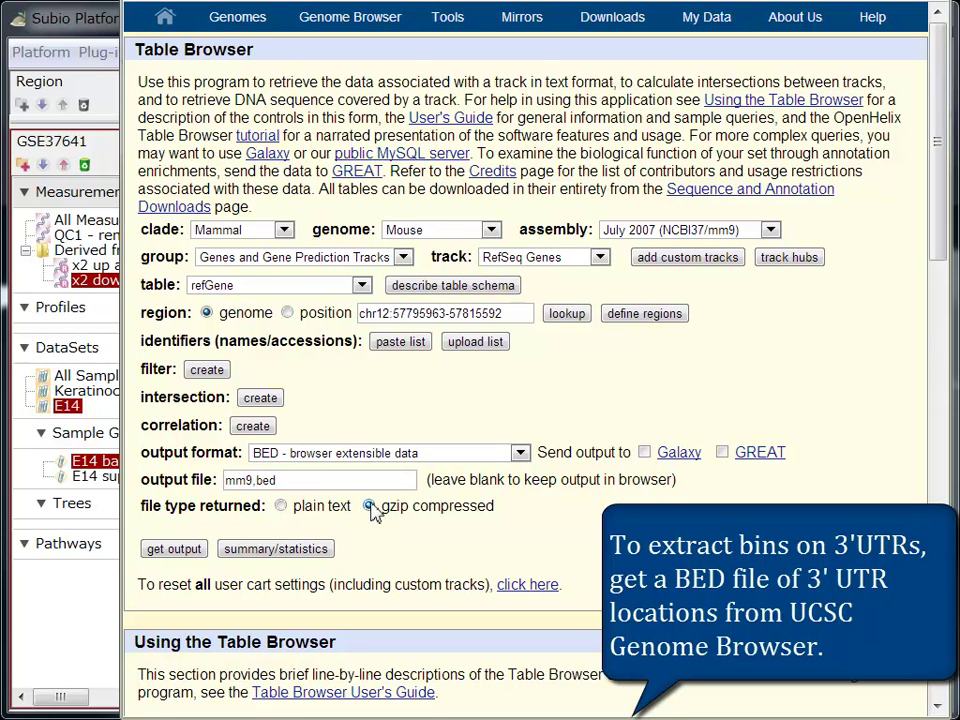
left_click(154, 553)
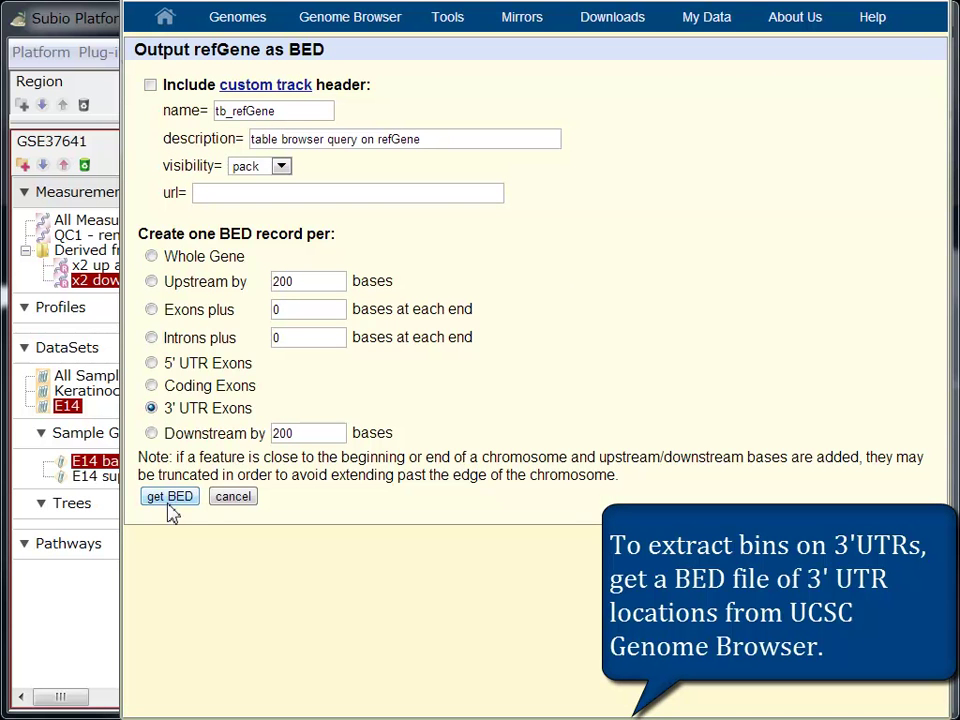
Switch to Subio Platform and start a region import of mm9-3utr.bed with the region name "mm9 3' UTRs"
left_click(91, 621)
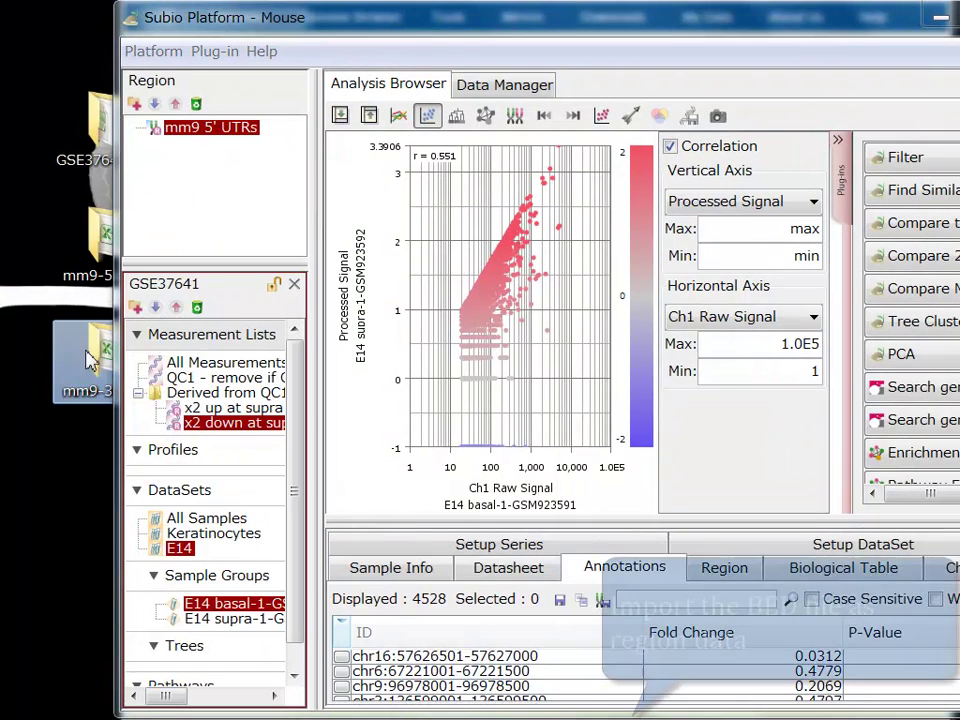
double_click(90, 360)
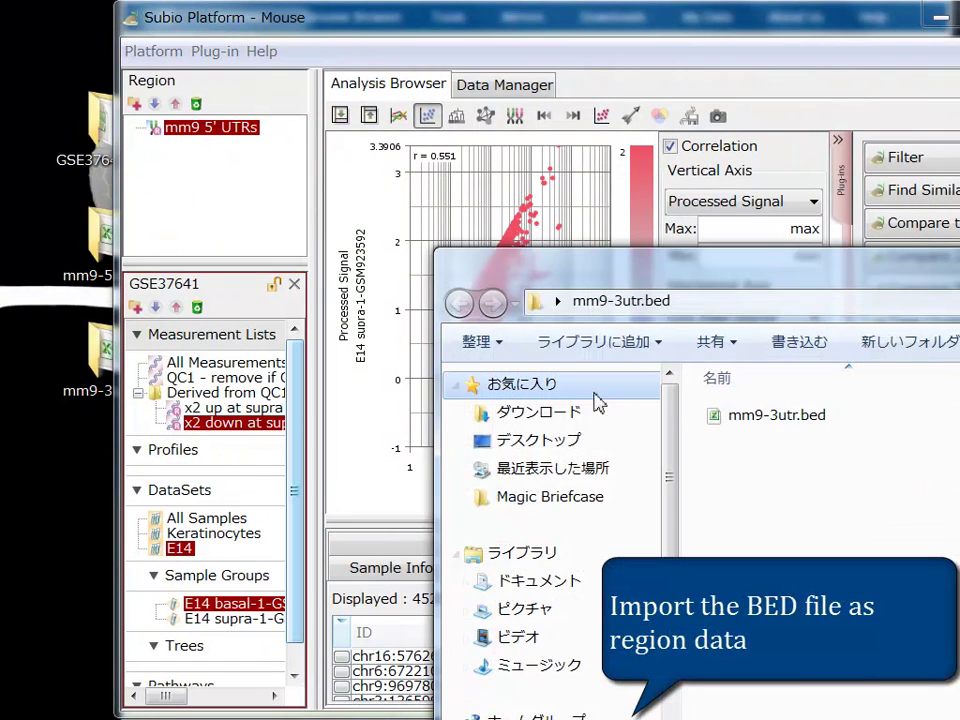
left_click(155, 105)
key("alt+Tab")
left_click_drag(805, 424, 366, 303)
left_click(370, 266)
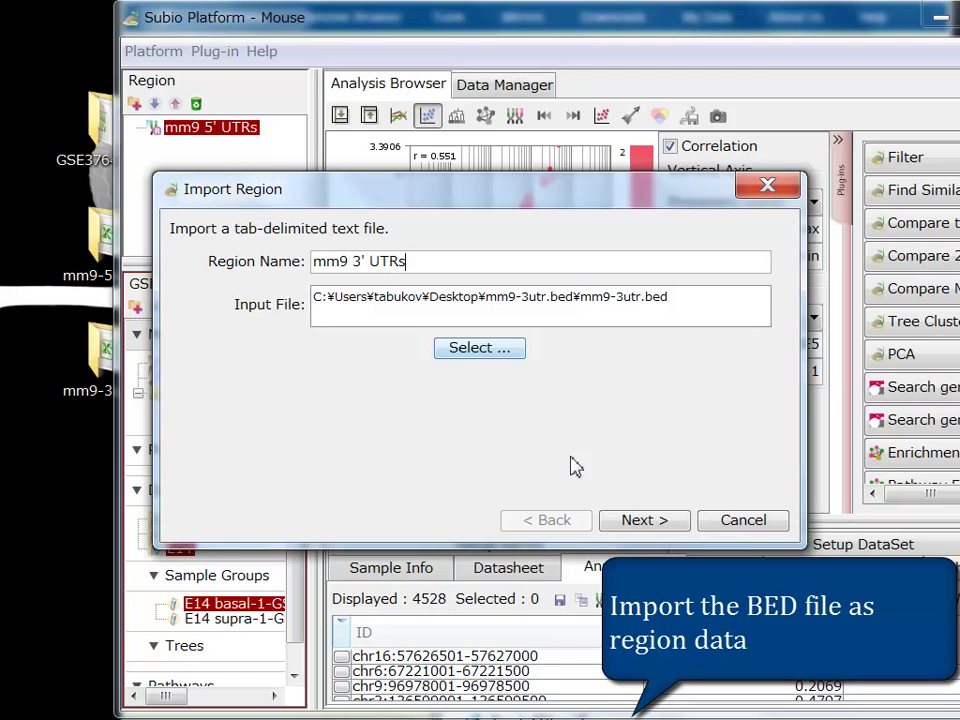
Finish the import using the BED file format and save the region as "mm9 3' UTRs"
left_click(637, 520)
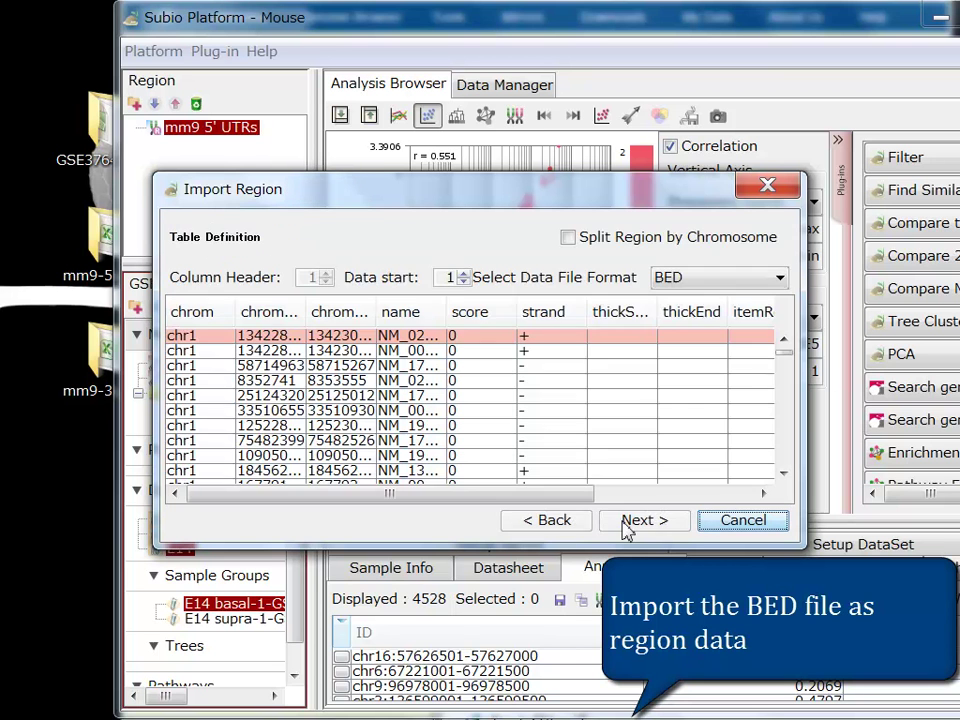
left_click(626, 522)
left_click(628, 525)
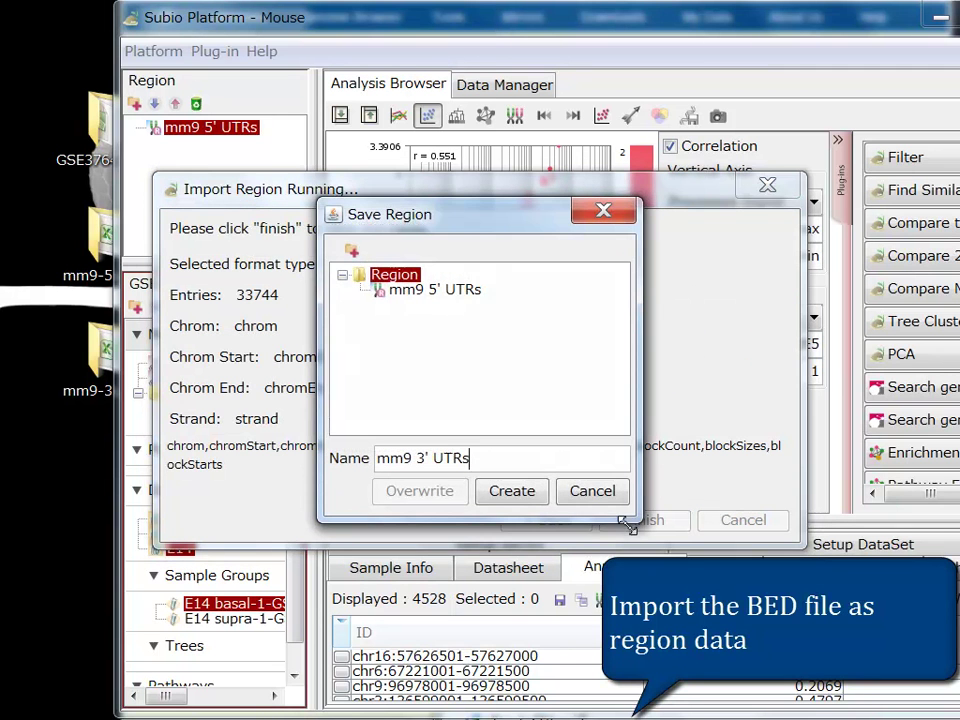
left_click(524, 500)
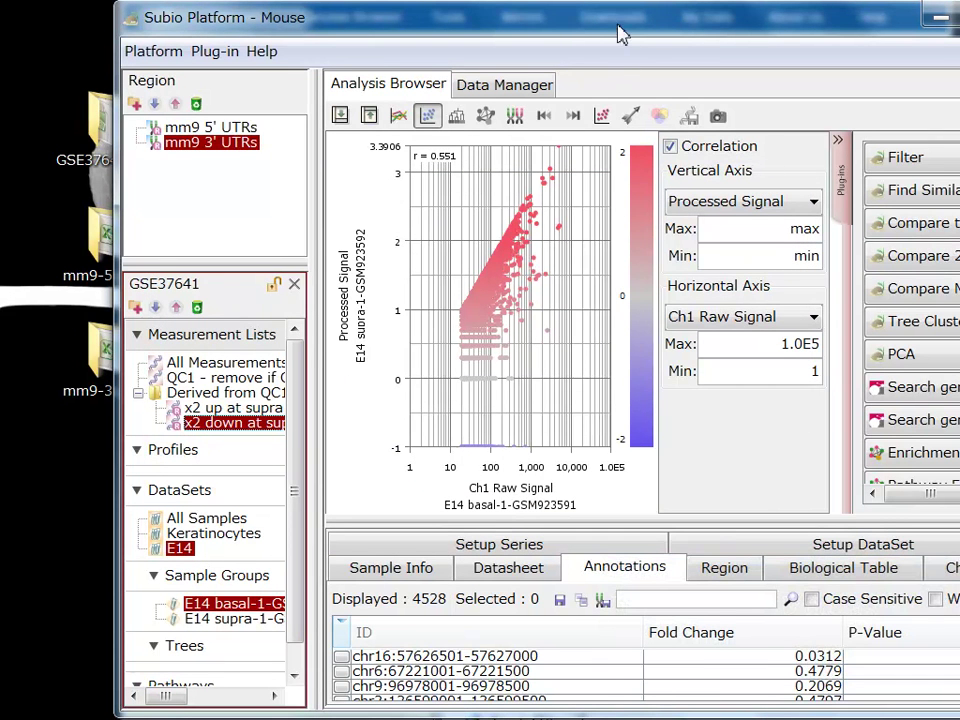
Set up a Genomic Location Filter with All Measurements as Query Track and mm9 3' UTRs as Reference Track
left_click_drag(620, 35, 507, 35)
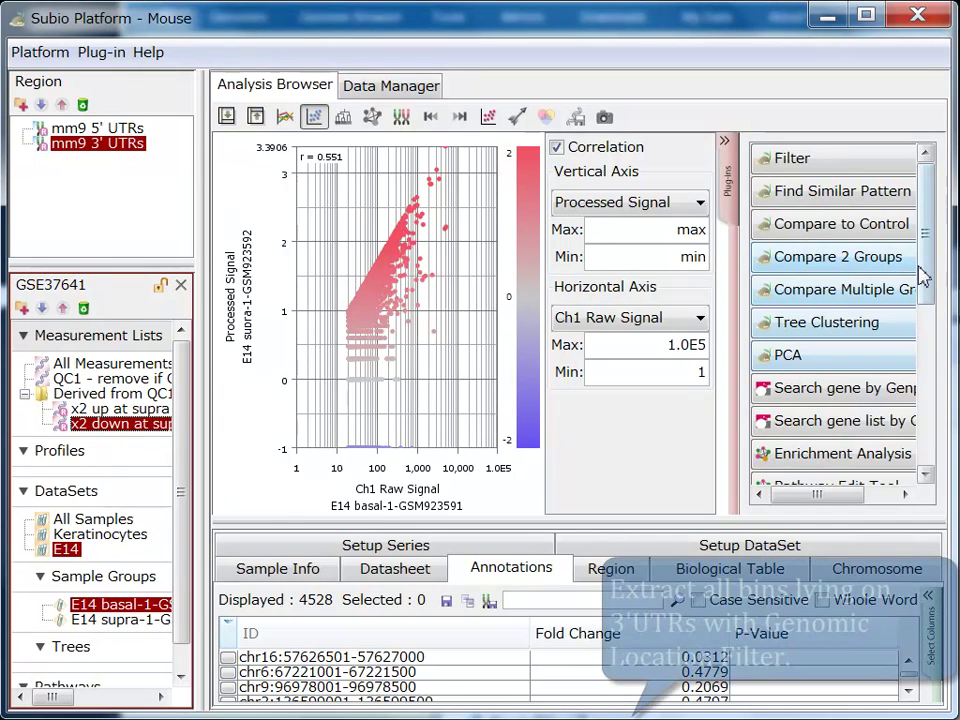
left_click_drag(930, 283, 930, 372)
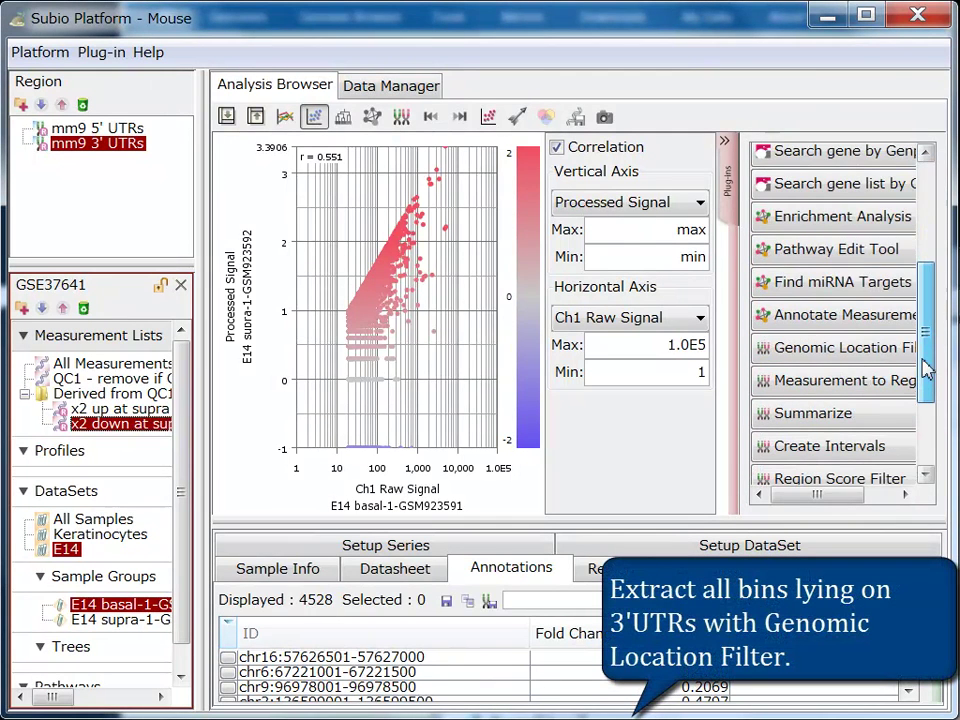
left_click(893, 357)
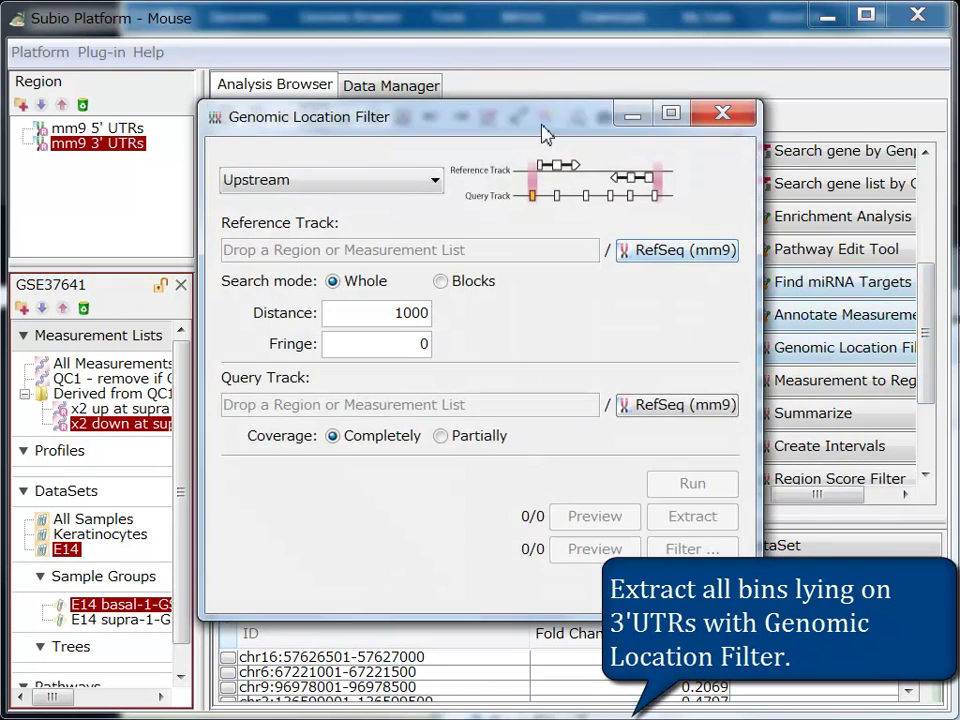
left_click_drag(540, 126, 692, 158)
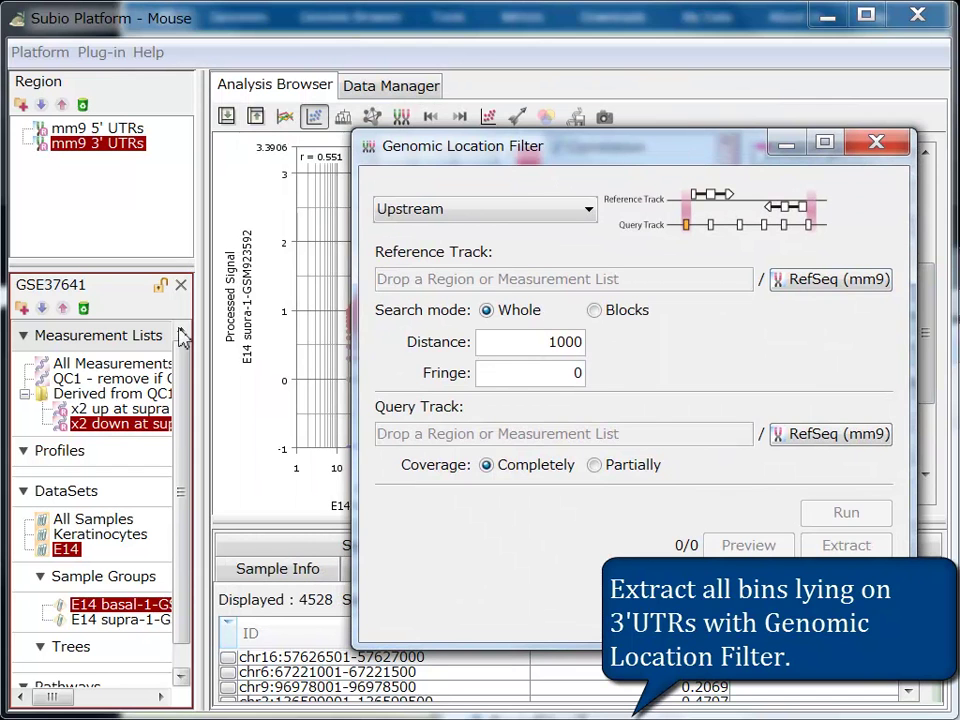
left_click(153, 367)
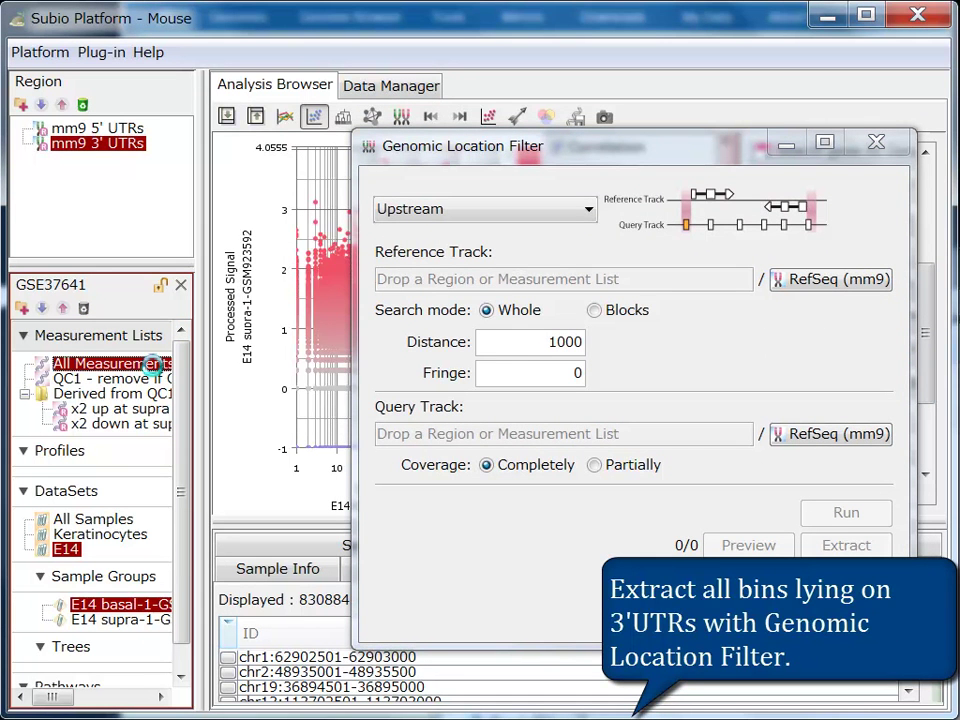
left_click_drag(153, 370, 458, 447)
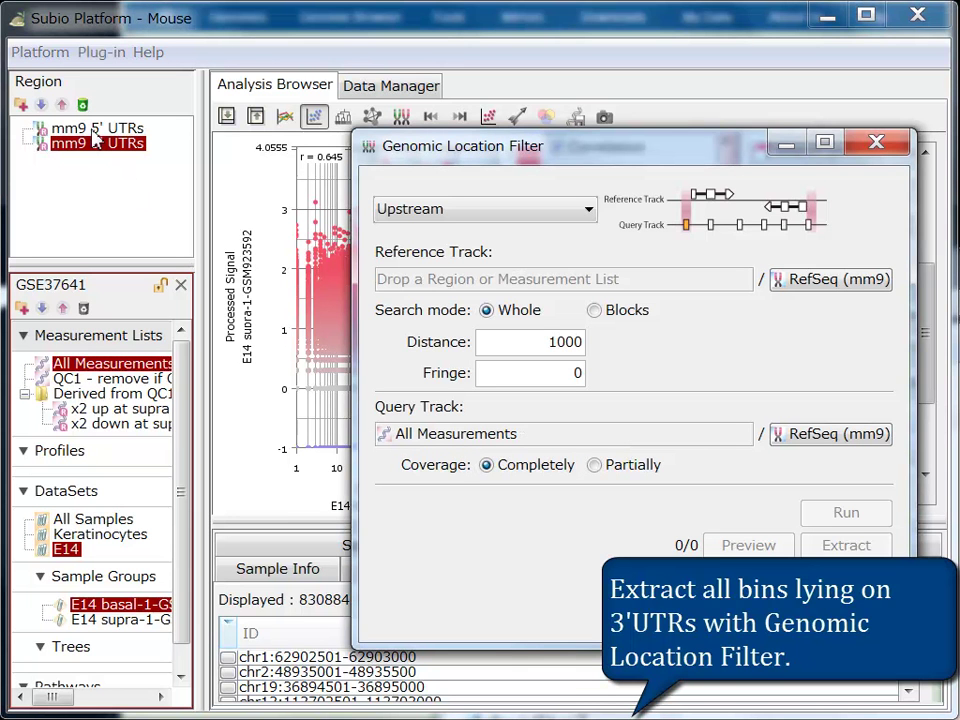
left_click_drag(75, 146, 475, 283)
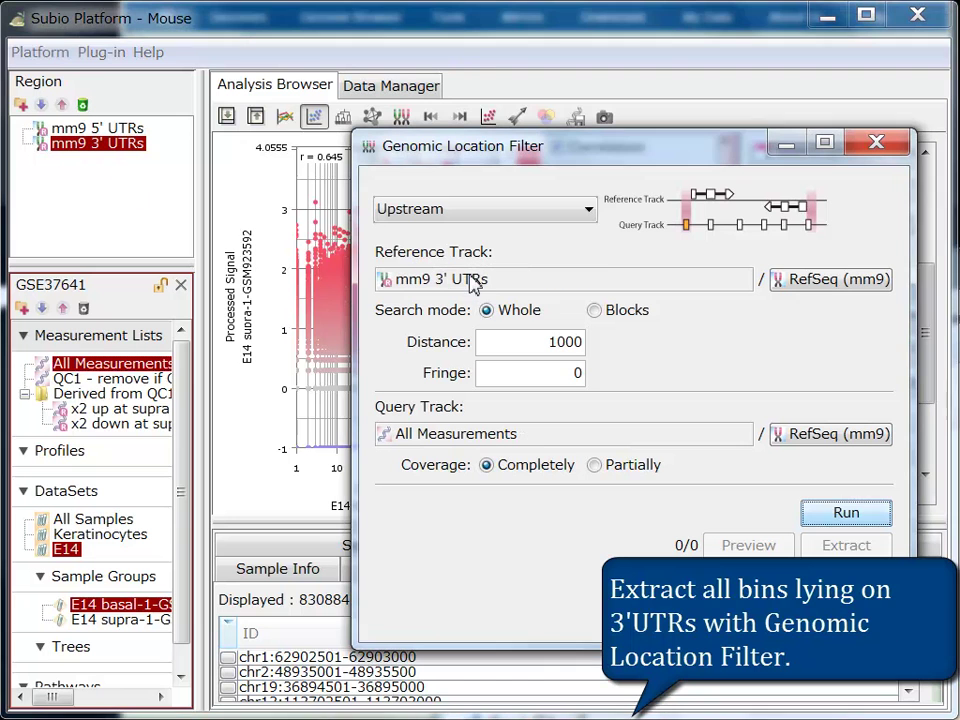
Set the location filter mode to Overlapping and run it
left_click(489, 214)
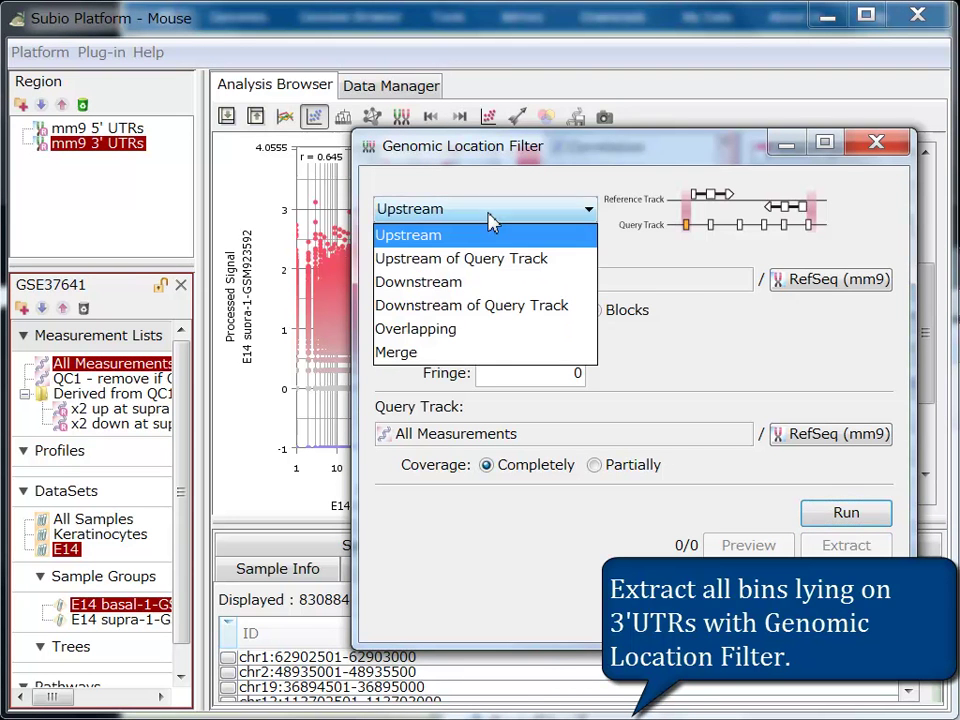
left_click(453, 331)
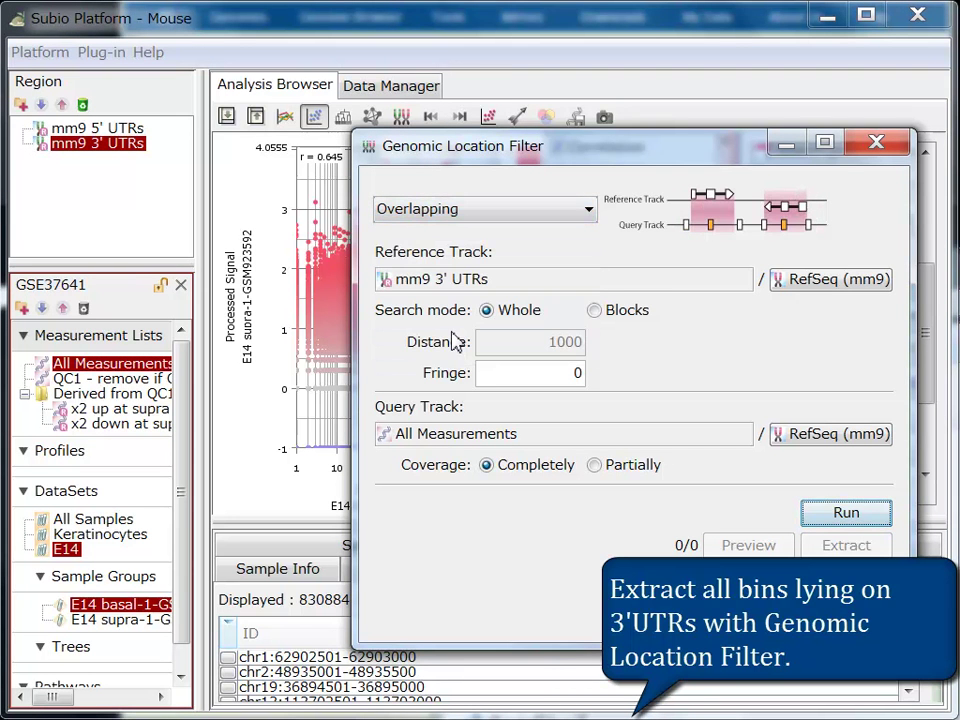
left_click(847, 515)
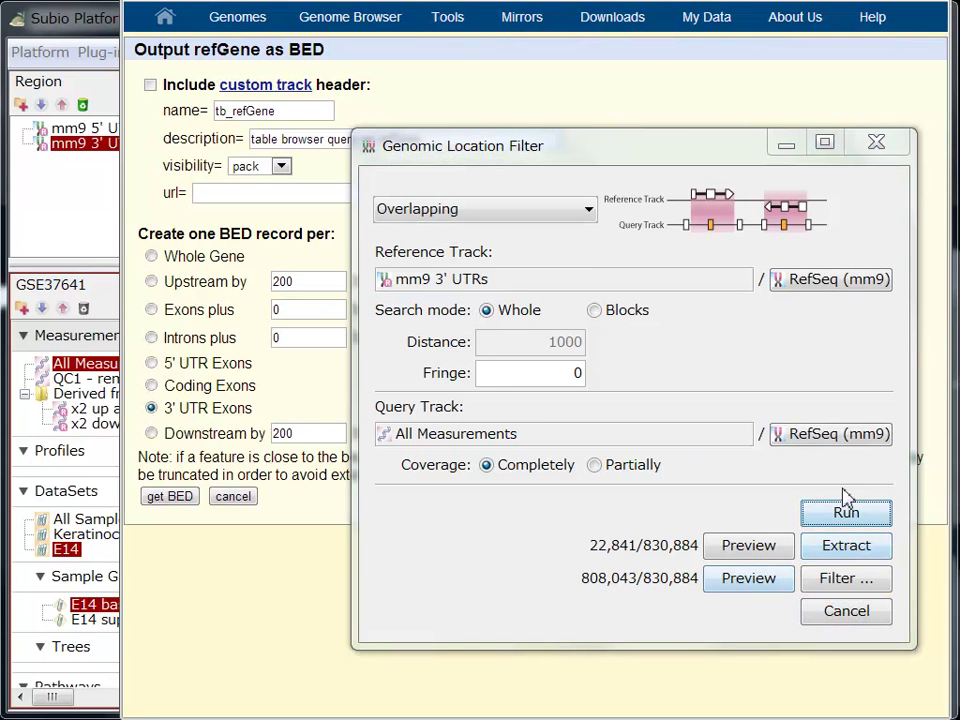
Rerun the location filter with Partially coverage, extract the overlapping bins as a measurement list named "on 3' UTRs", and close the filter
left_click(594, 466)
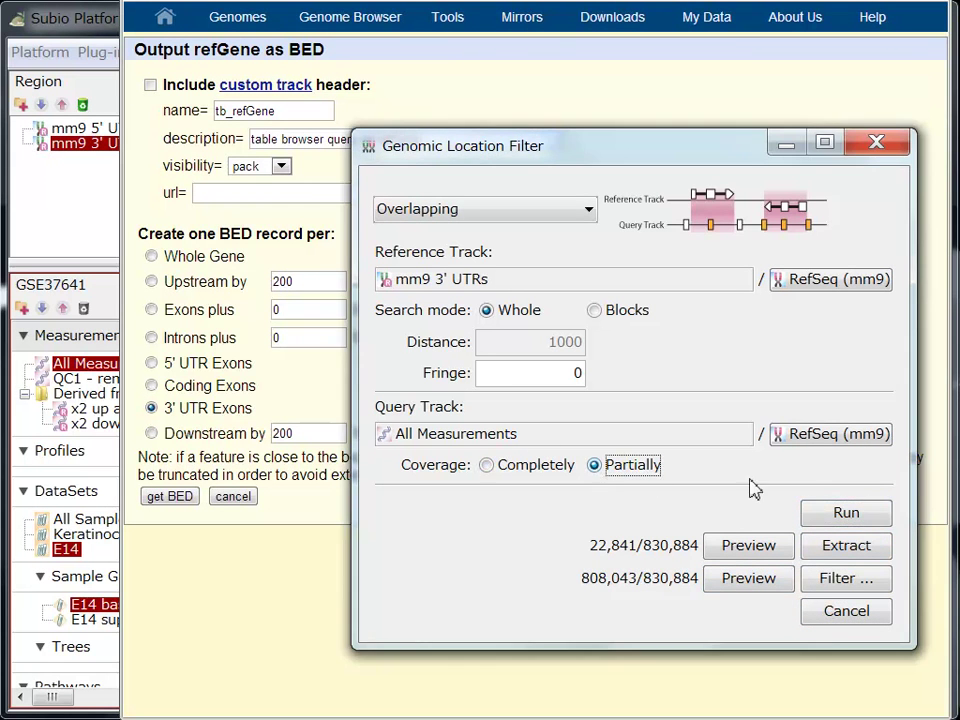
left_click(840, 514)
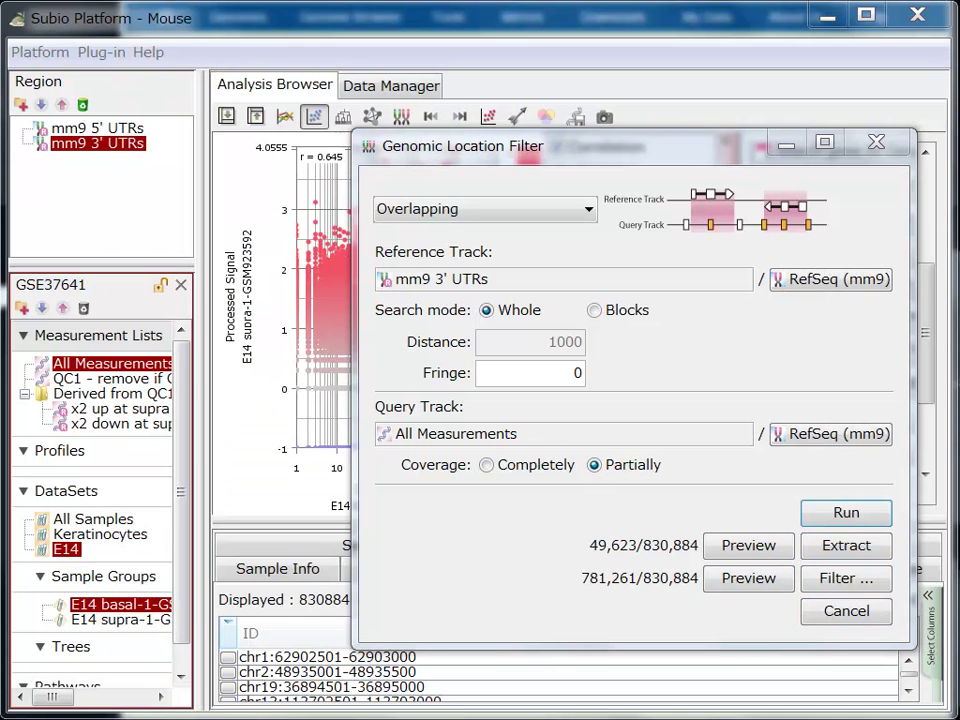
left_click(845, 558)
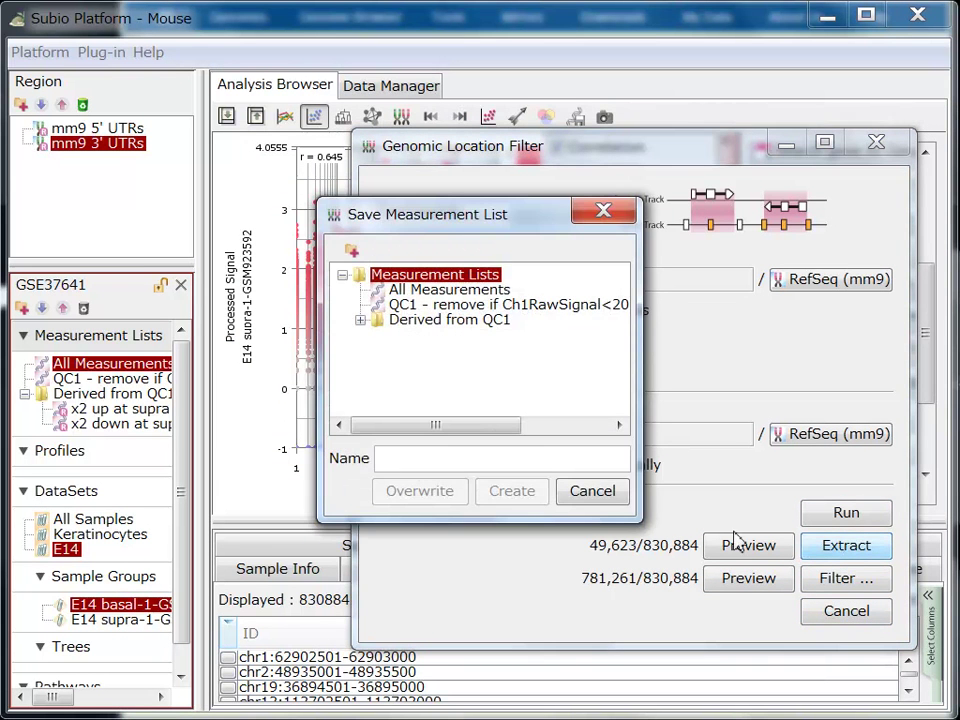
type("on 3' UTR")
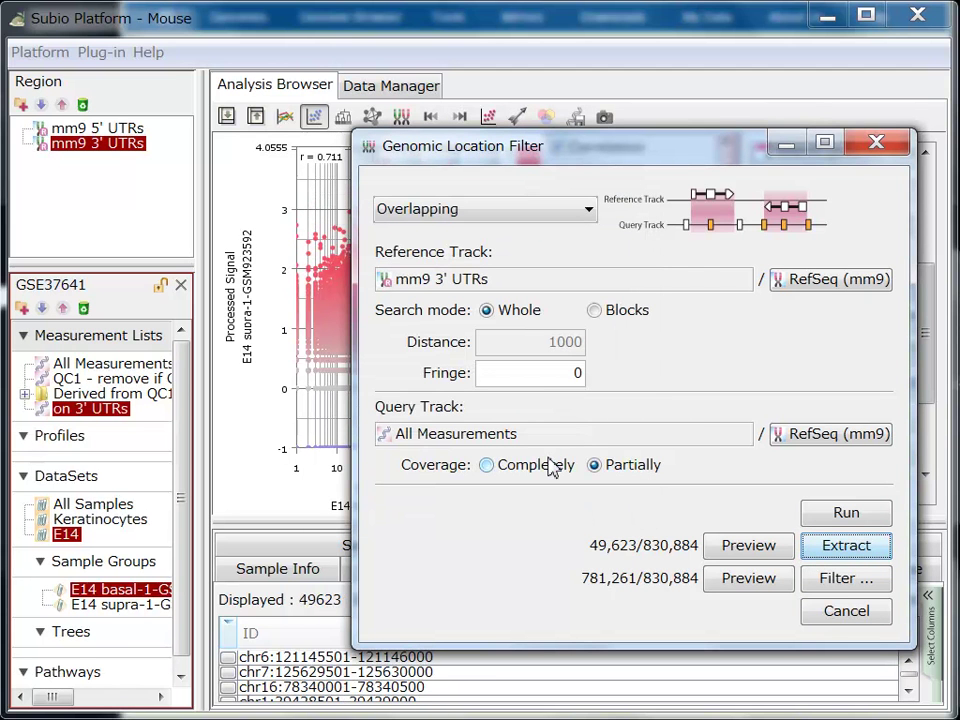
left_click(862, 612)
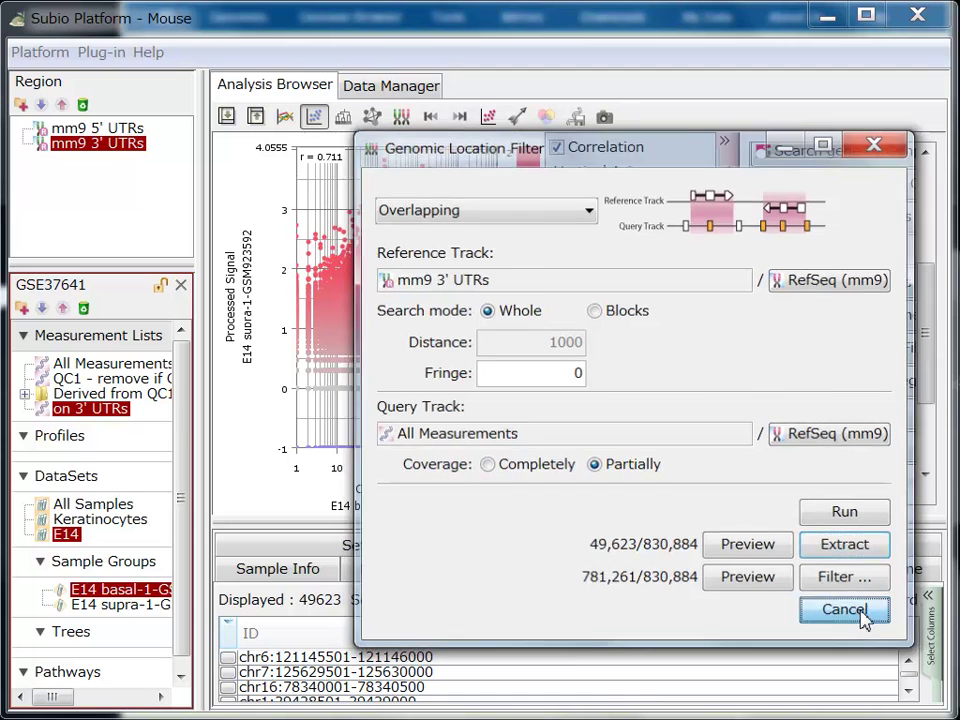
Build a three-set Venn Diagram from the x2 up at supra, x2 down at supra and on 3' UTRs lists
left_click(548, 118)
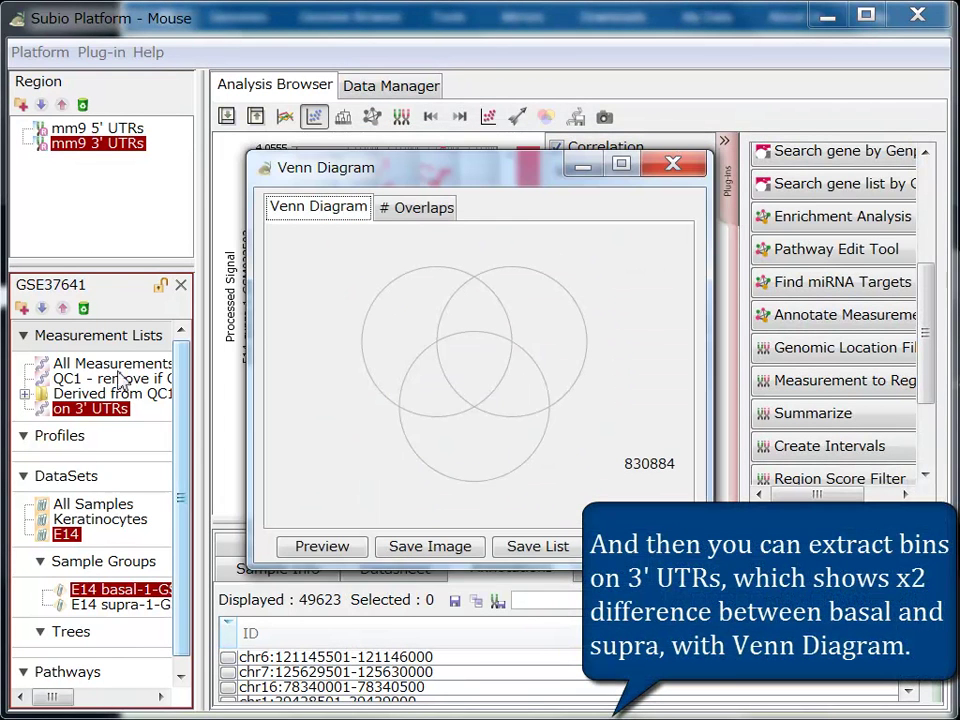
left_click(24, 393)
left_click_drag(112, 408, 388, 320)
left_click_drag(118, 423, 530, 320)
left_click_drag(90, 438, 469, 440)
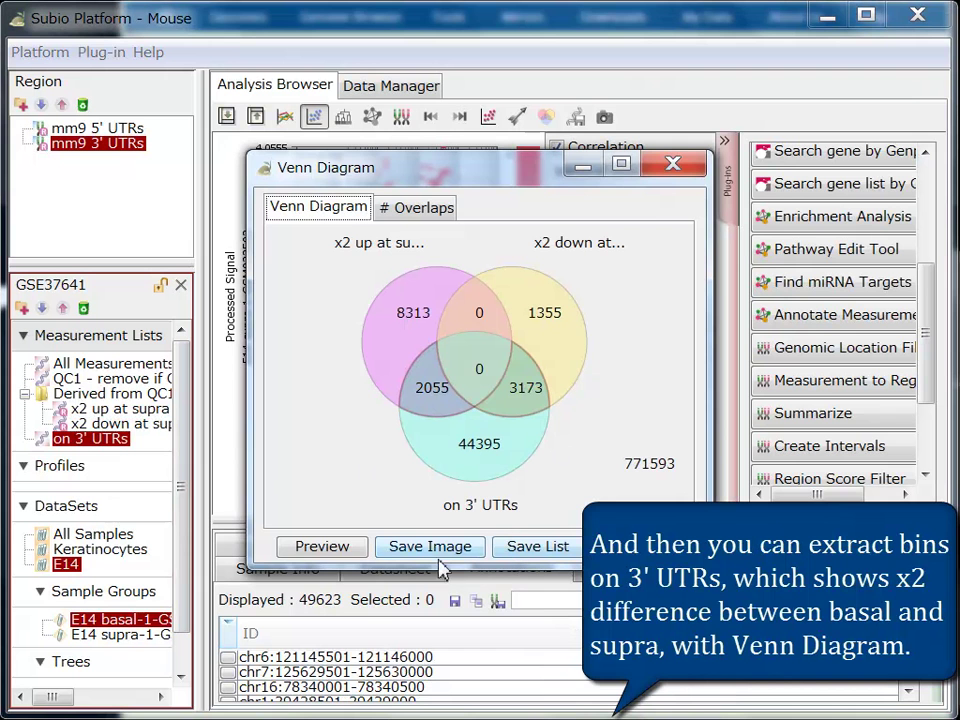
Preview the Venn overlaps of on 3' UTRs with the x2 up and x2 down lists in the scatter plot, together and individually
left_click(322, 547)
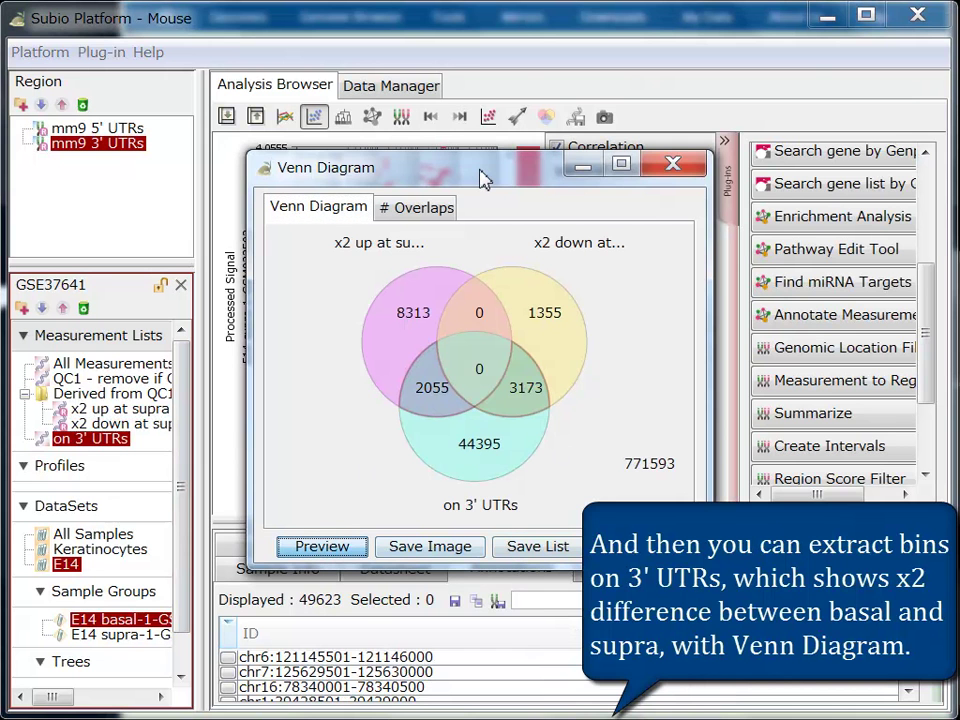
left_click_drag(480, 178, 737, 261)
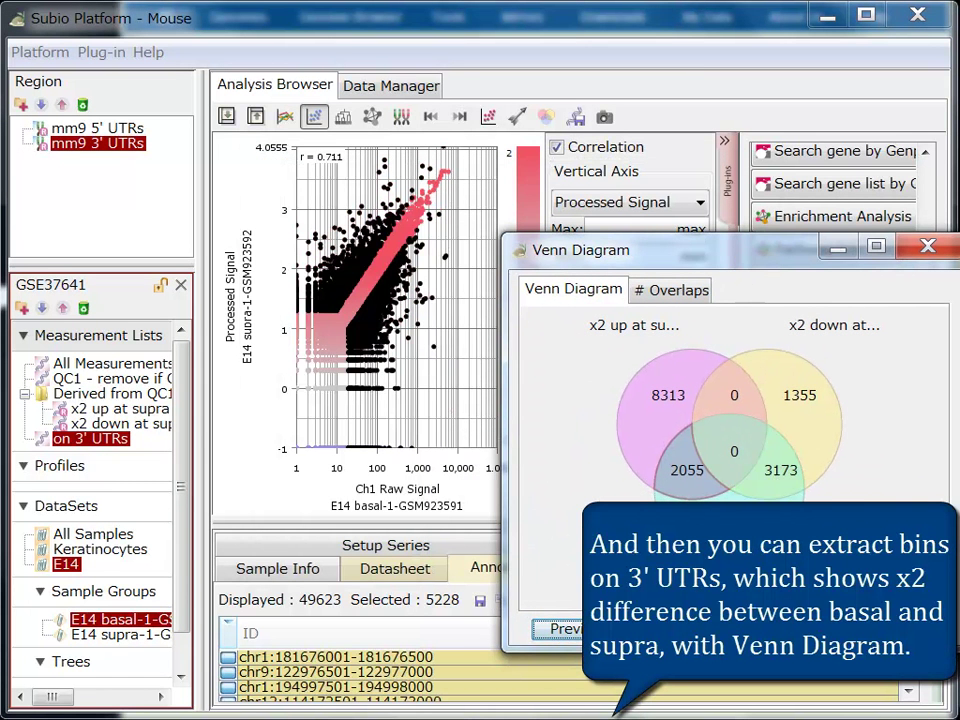
left_click_drag(611, 260, 753, 61)
left_click(620, 568)
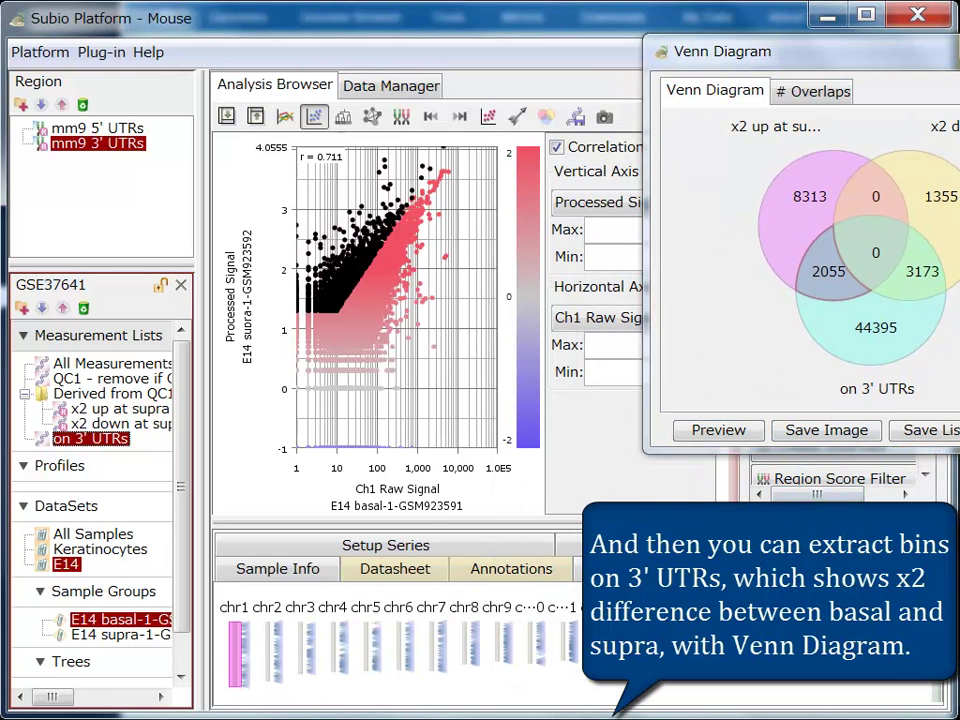
left_click(902, 290)
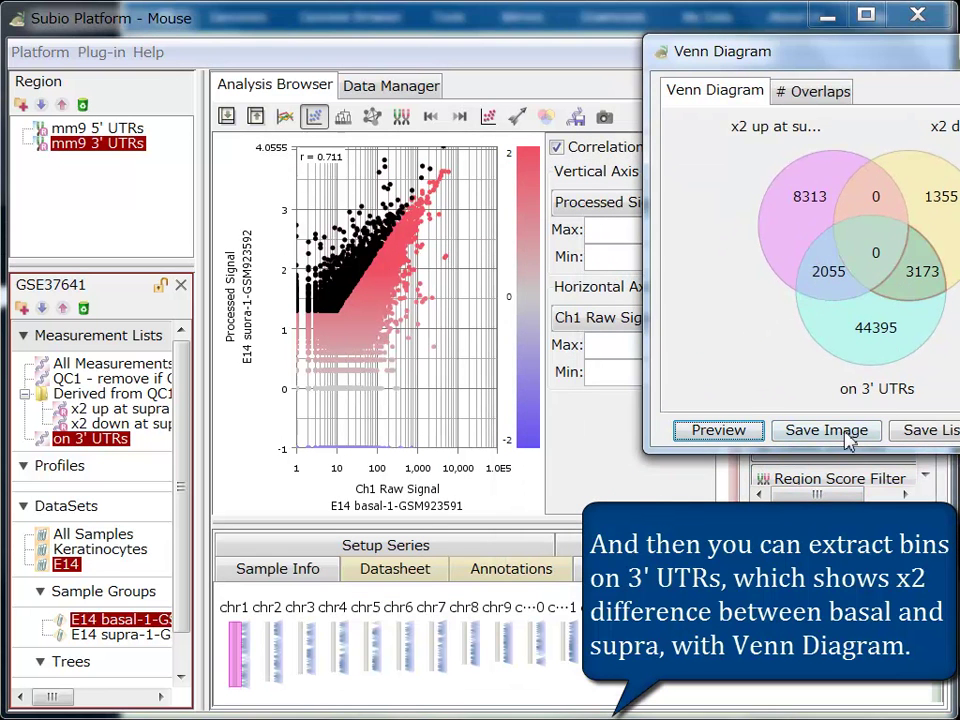
left_click(735, 435)
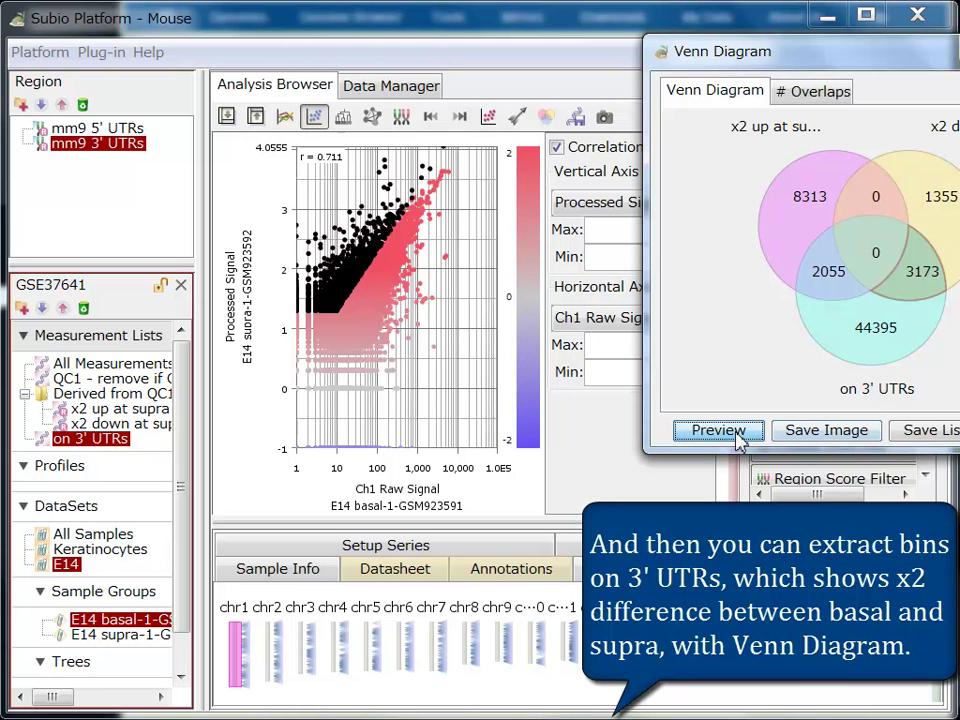
left_click(738, 438)
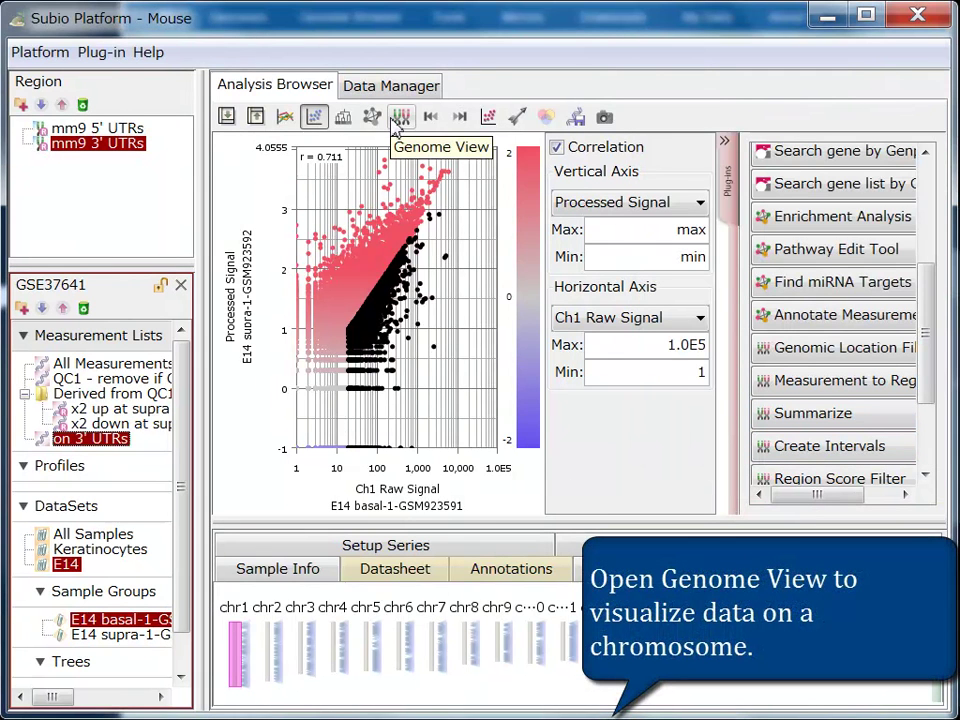
Show the data in Genome View and select GSE37641_E14_epi+P4_HF.filtered_peaks.bed in the GSE37641 desktop folder
left_click(400, 120)
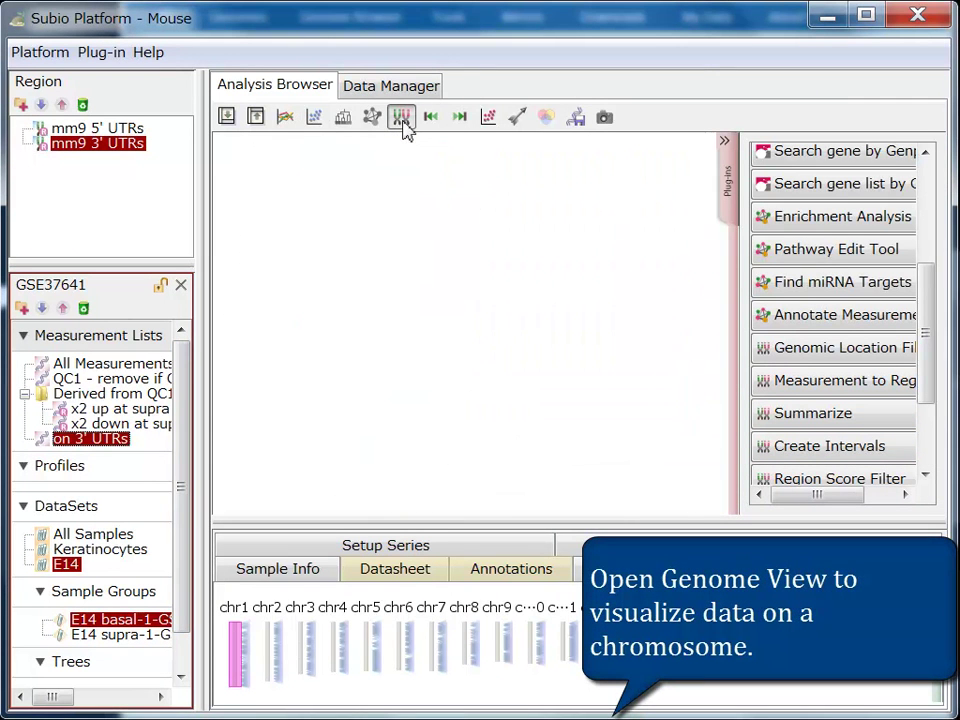
left_click_drag(330, 30, 440, 25)
double_click(115, 126)
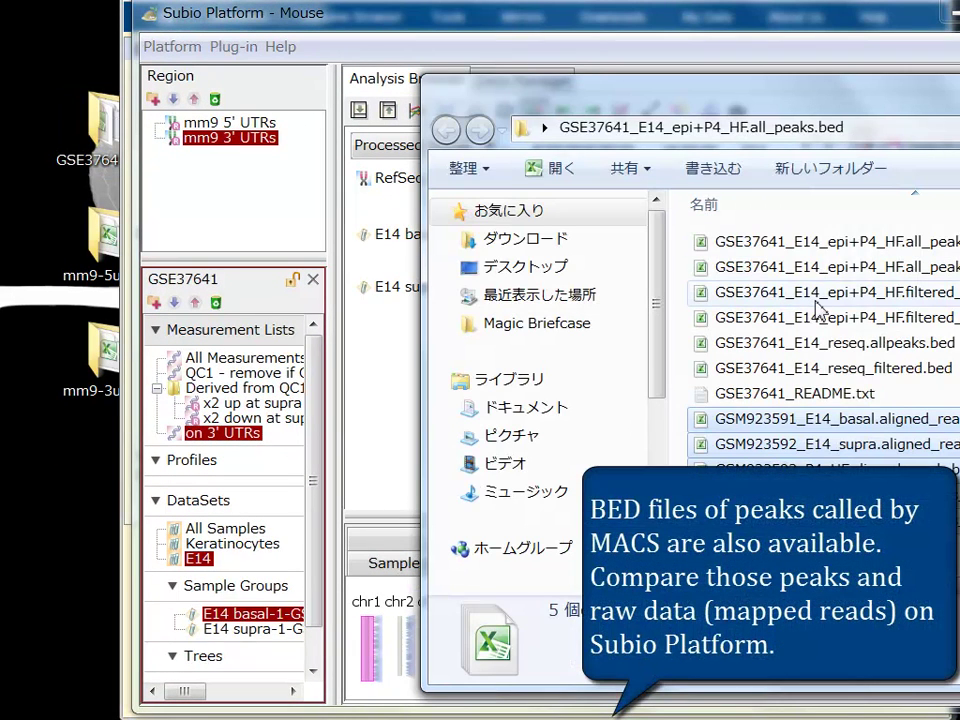
left_click(822, 299)
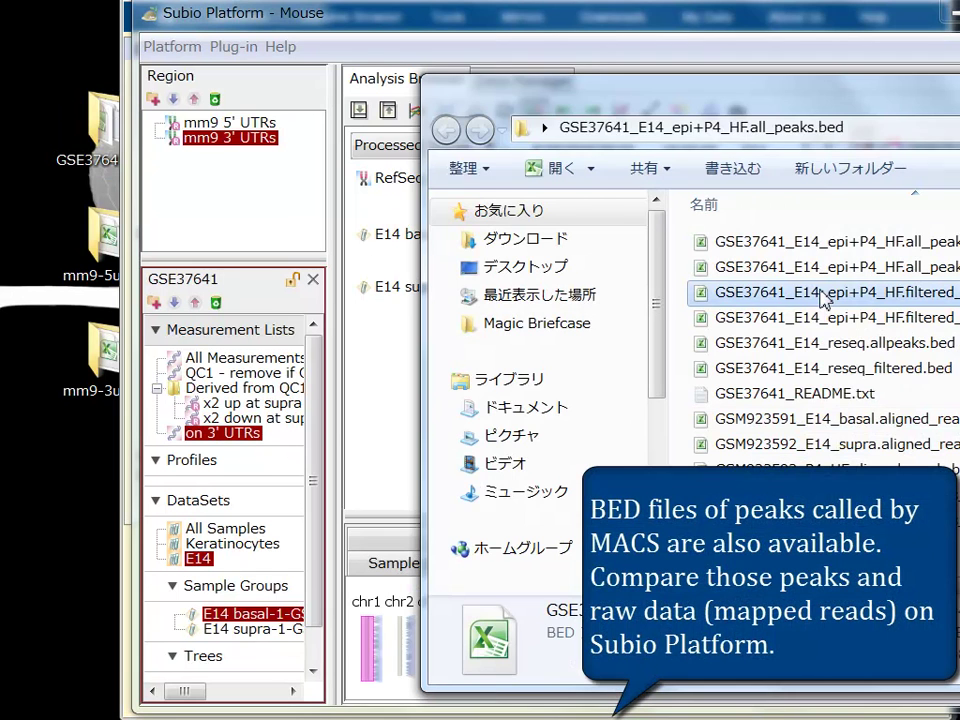
left_click_drag(790, 138, 764, 135)
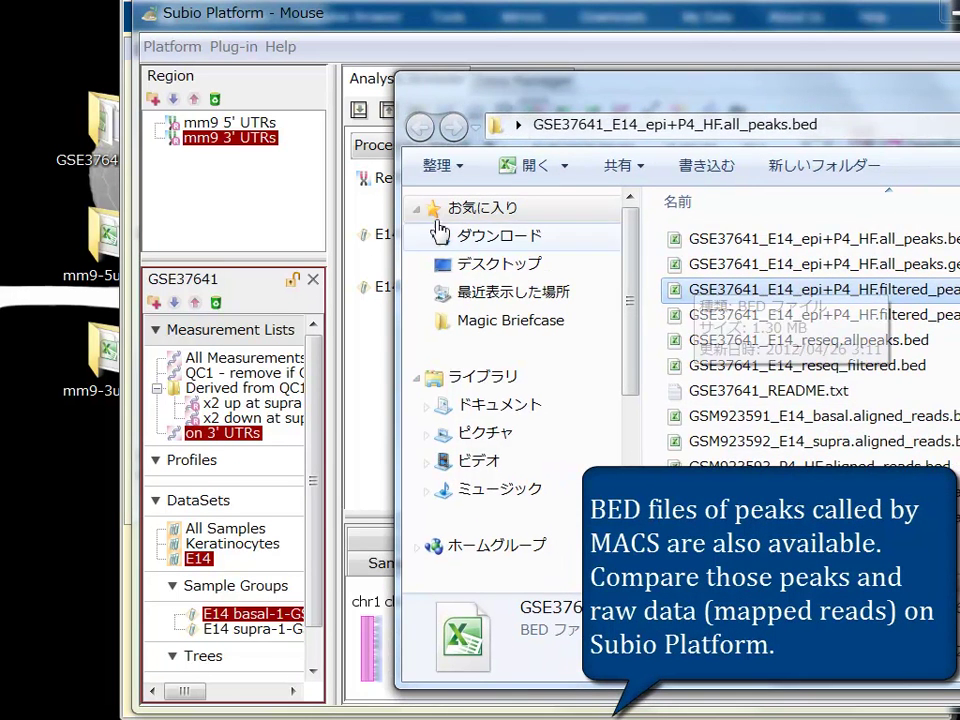
Import GSE37641_E14_epi+P4_HF.filtered_peaks.bed as a region in Subio Platform and save it as "GSE37641_E14_epi+P4_HF.filtered_peaks"
left_click(242, 182)
left_click(173, 100)
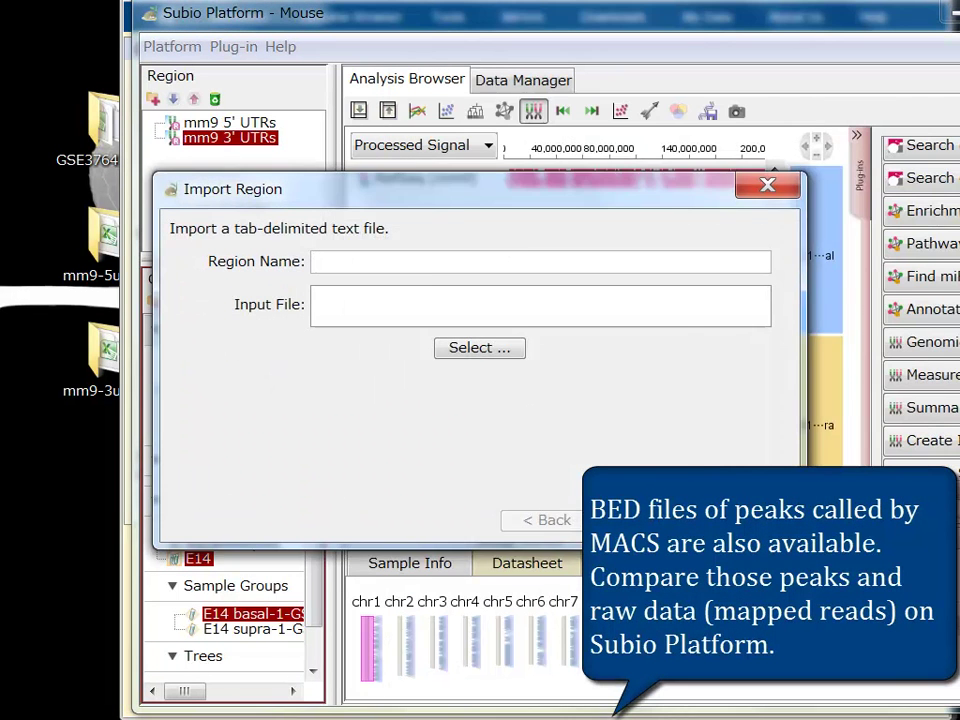
key("alt+Tab")
left_click_drag(740, 289, 375, 312)
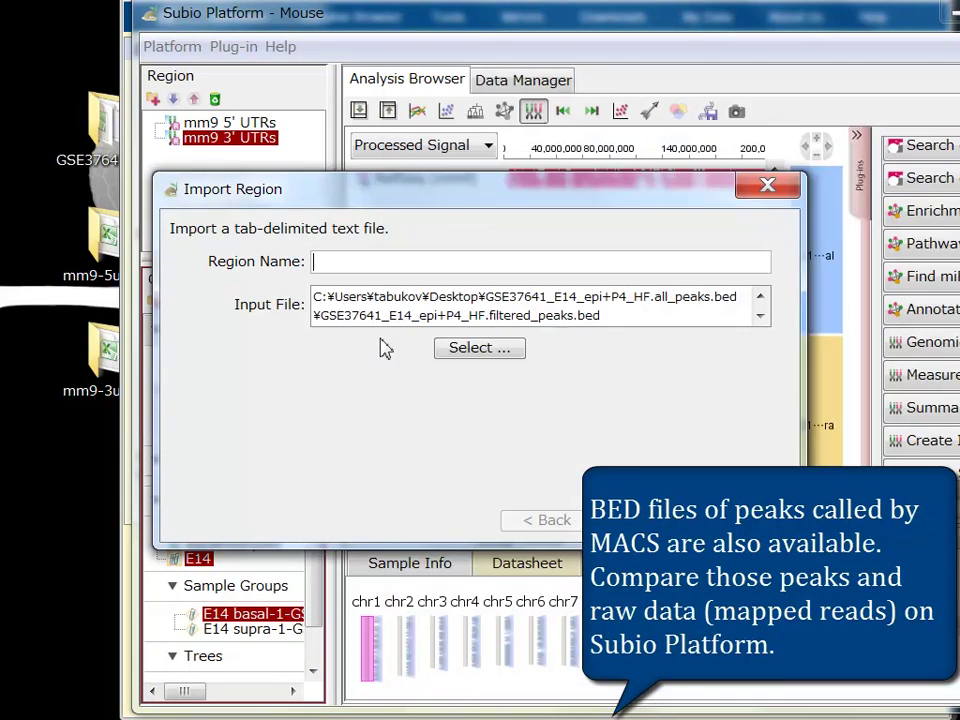
left_click(615, 520)
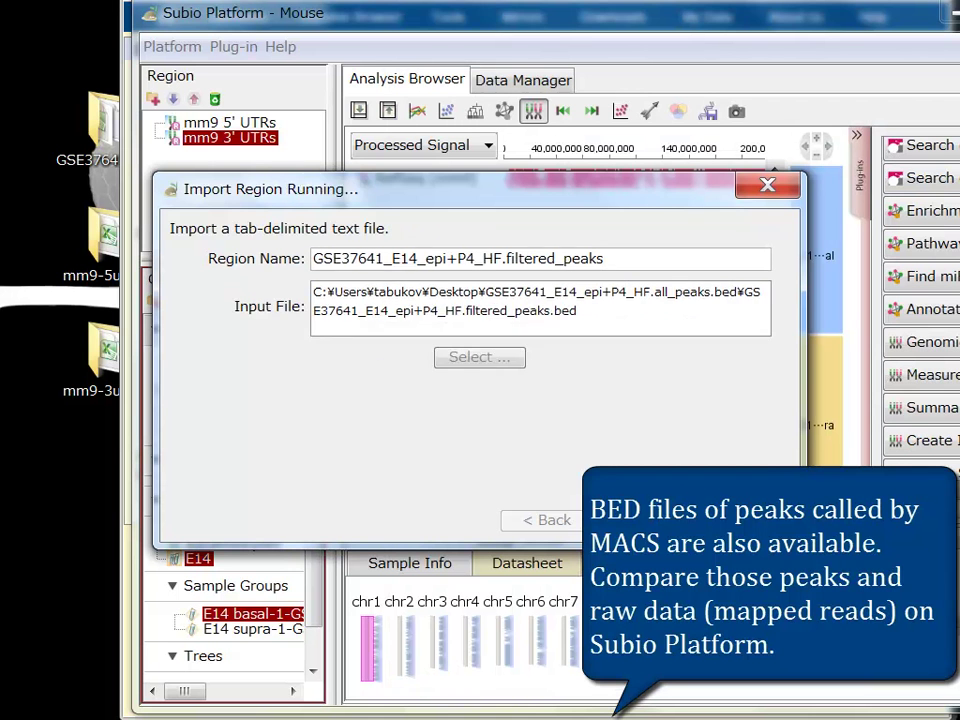
left_click(615, 520)
left_click(615, 520)
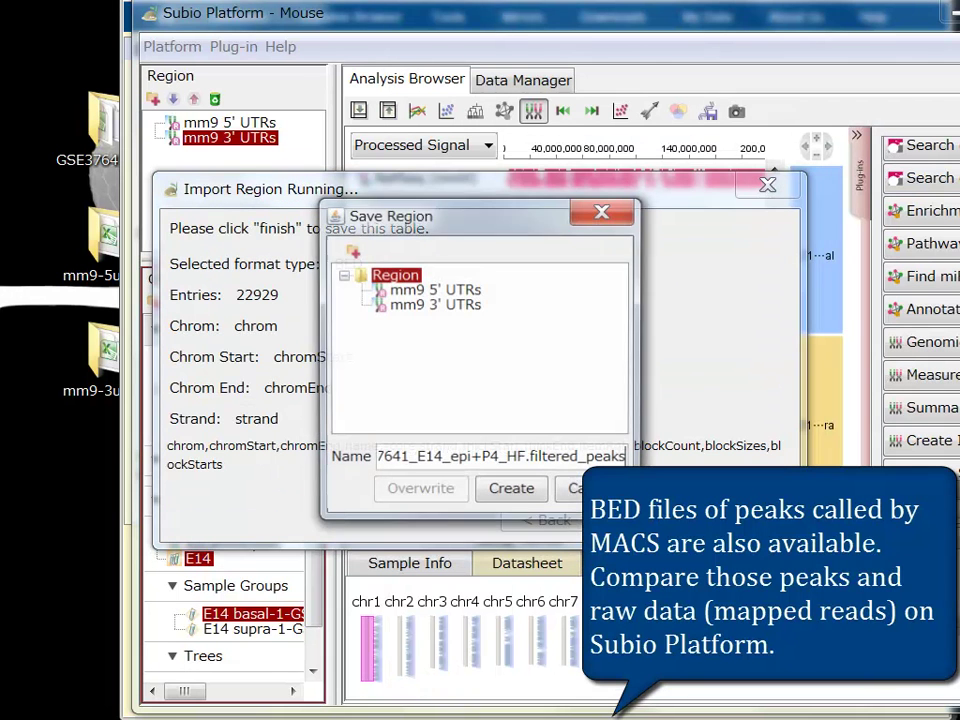
left_click(512, 491)
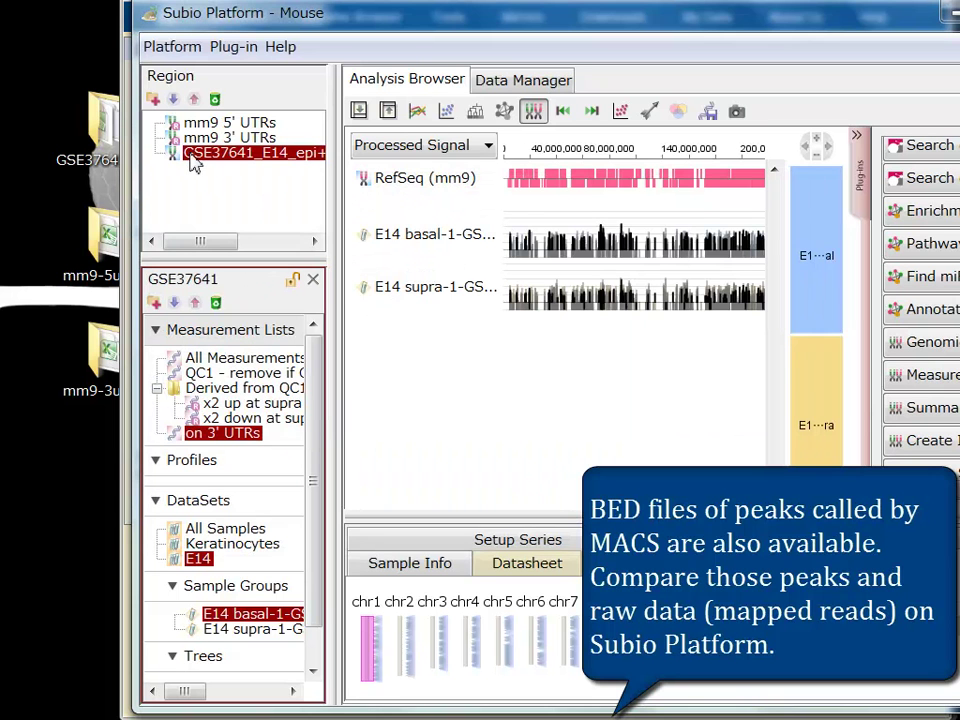
Add the filtered peaks and mm9 5' UTRs tracks to Genome View and display the QC1 list to compare called peaks with mapped reads
left_click_drag(195, 165, 425, 222)
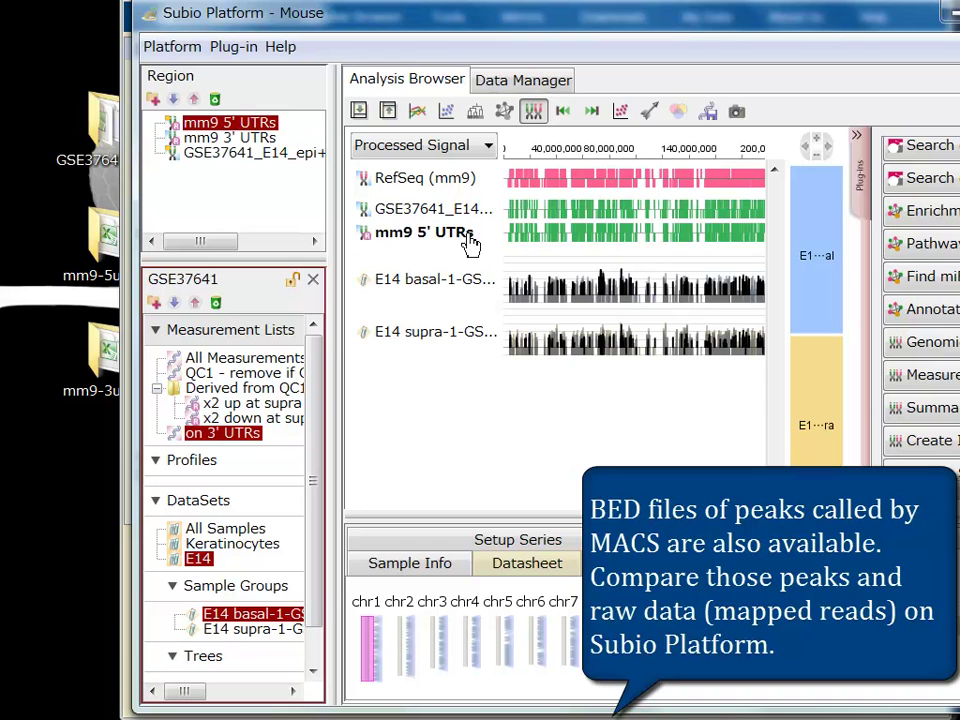
left_click(243, 404)
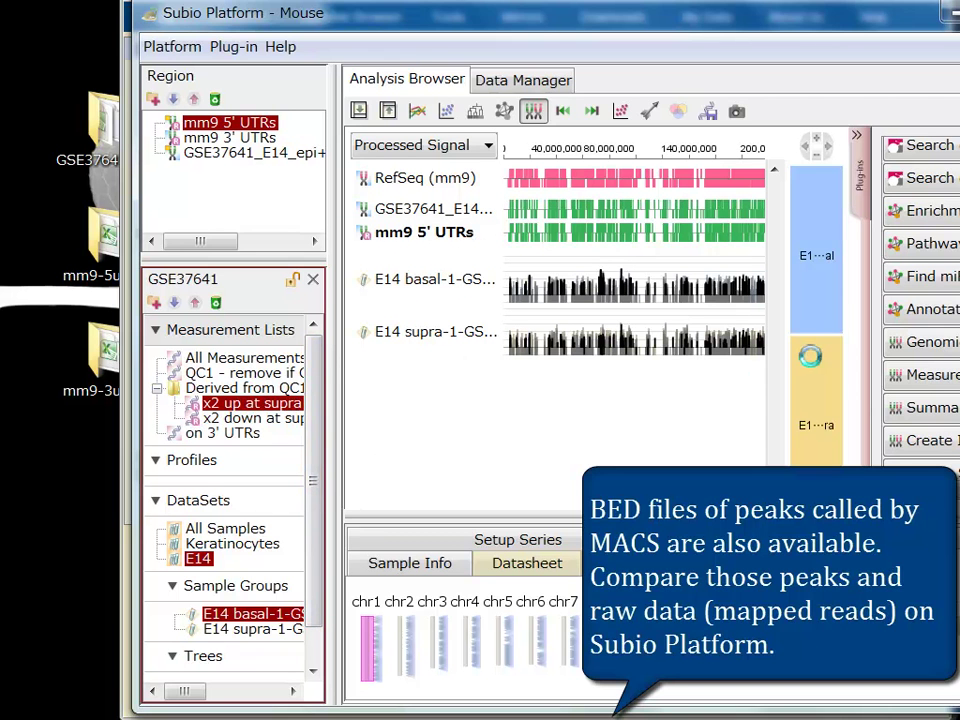
left_click(278, 374)
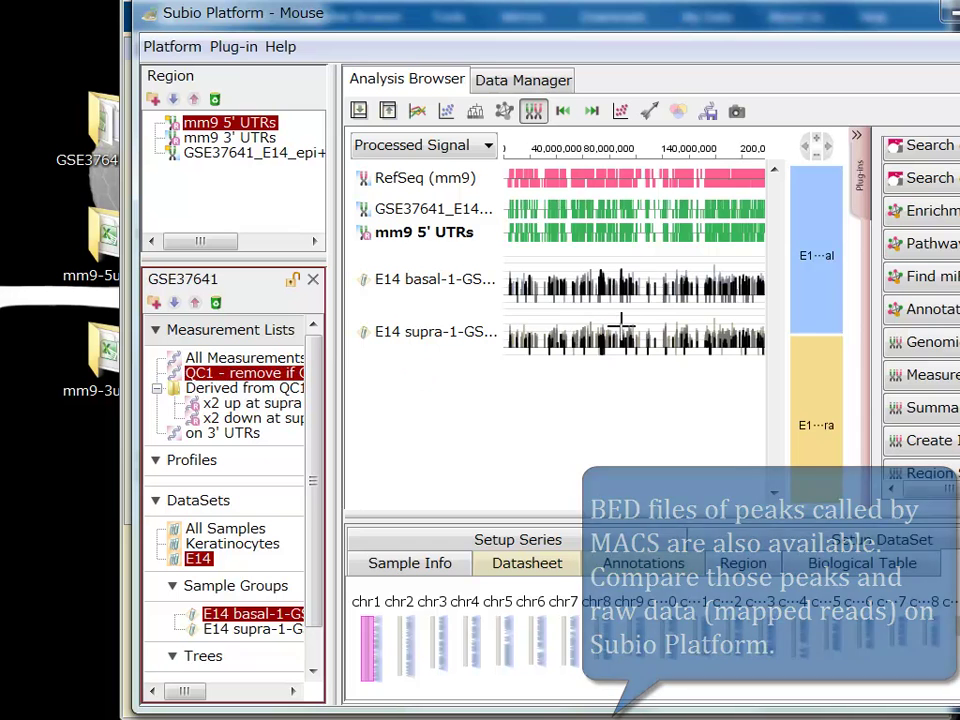
scroll(630, 295, "up", 4)
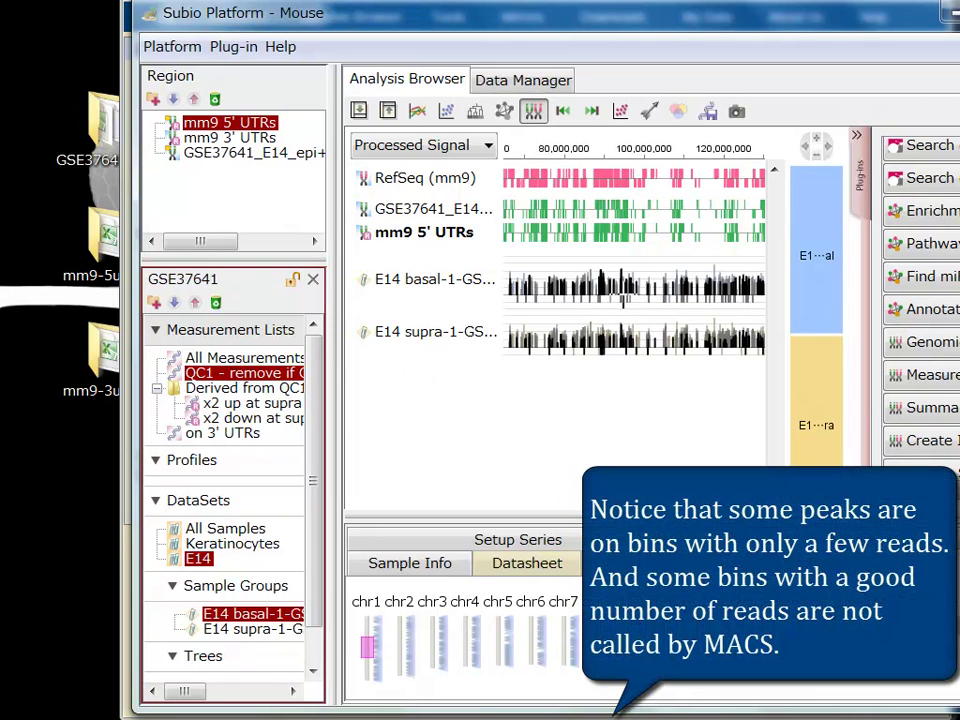
scroll(640, 283, "up", 2)
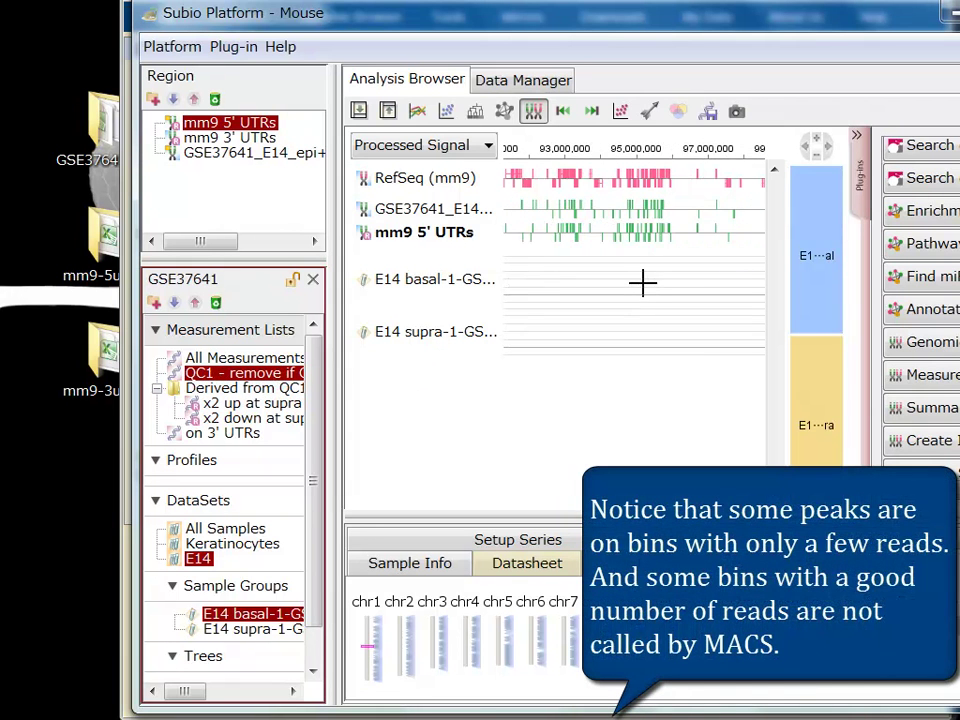
scroll(658, 286, "up", 4)
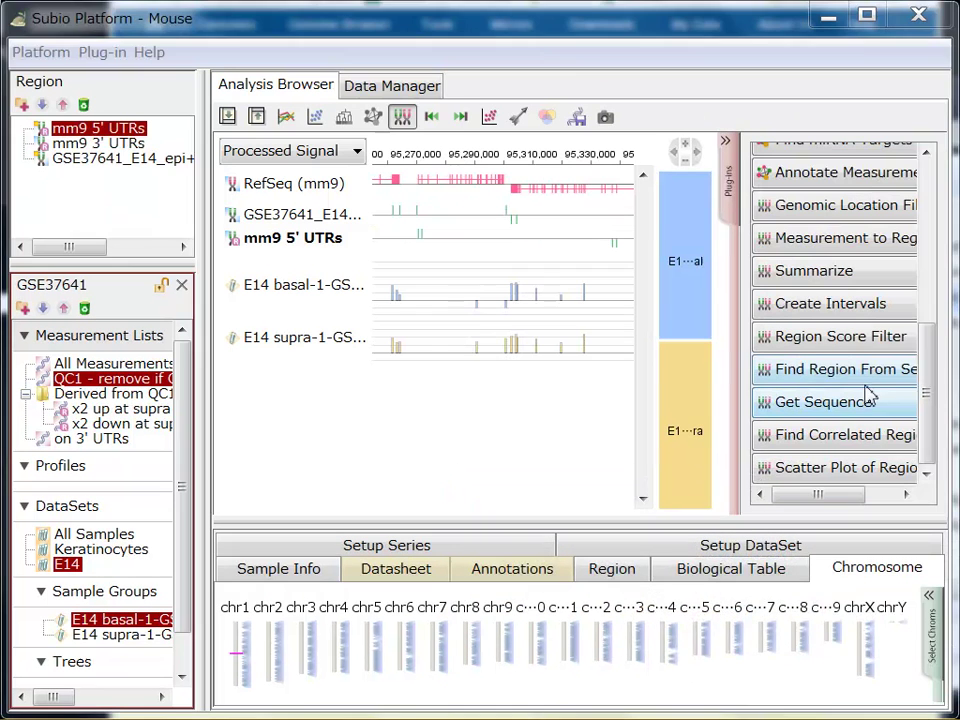
Set up a Filter with on 3' UTRs as the measurement list and E14 basal-1-GSM923591 as the sample group
left_click_drag(927, 390, 926, 175)
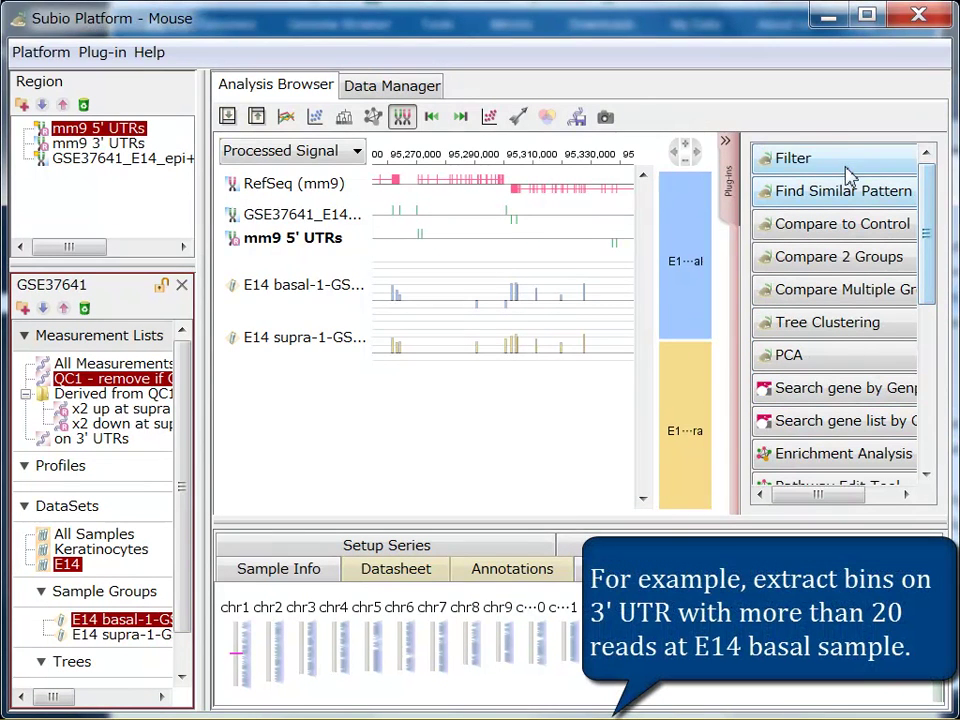
left_click(845, 175)
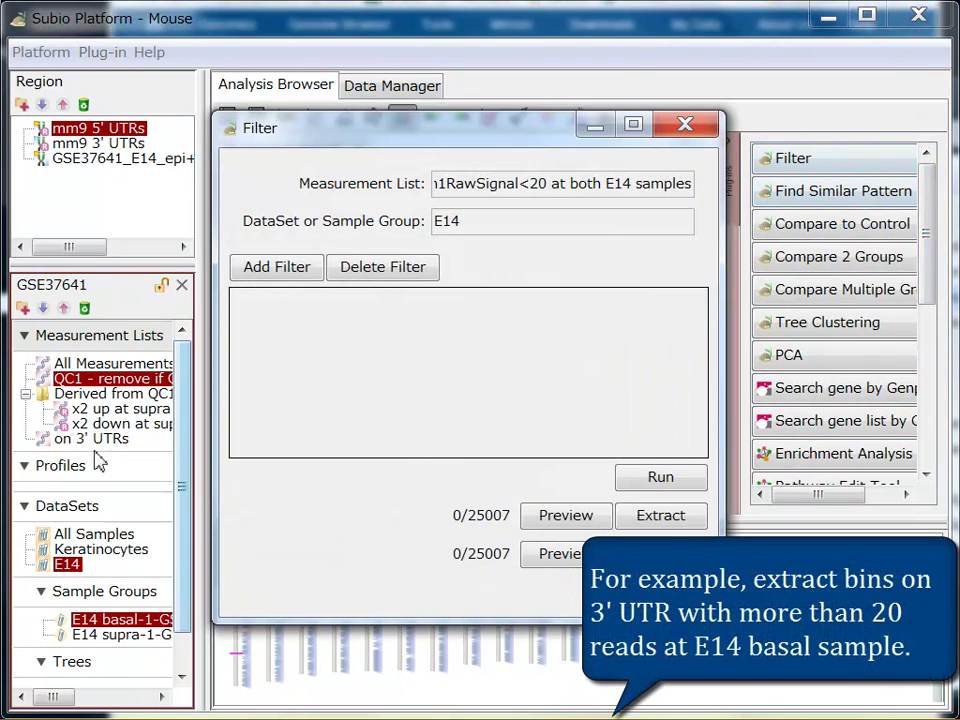
left_click(80, 438)
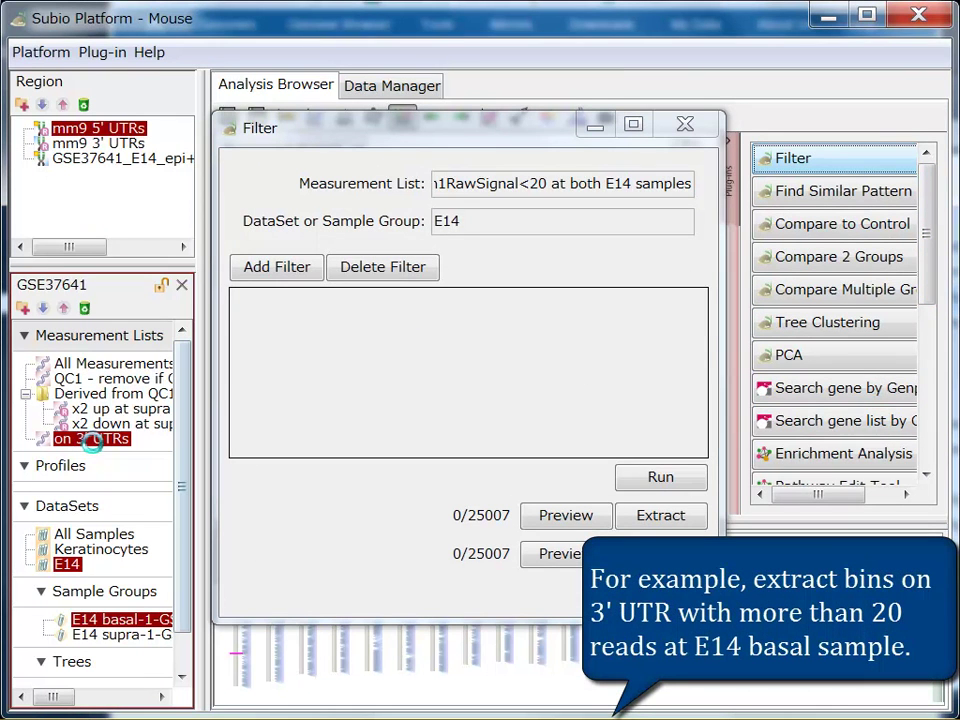
left_click_drag(90, 440, 490, 192)
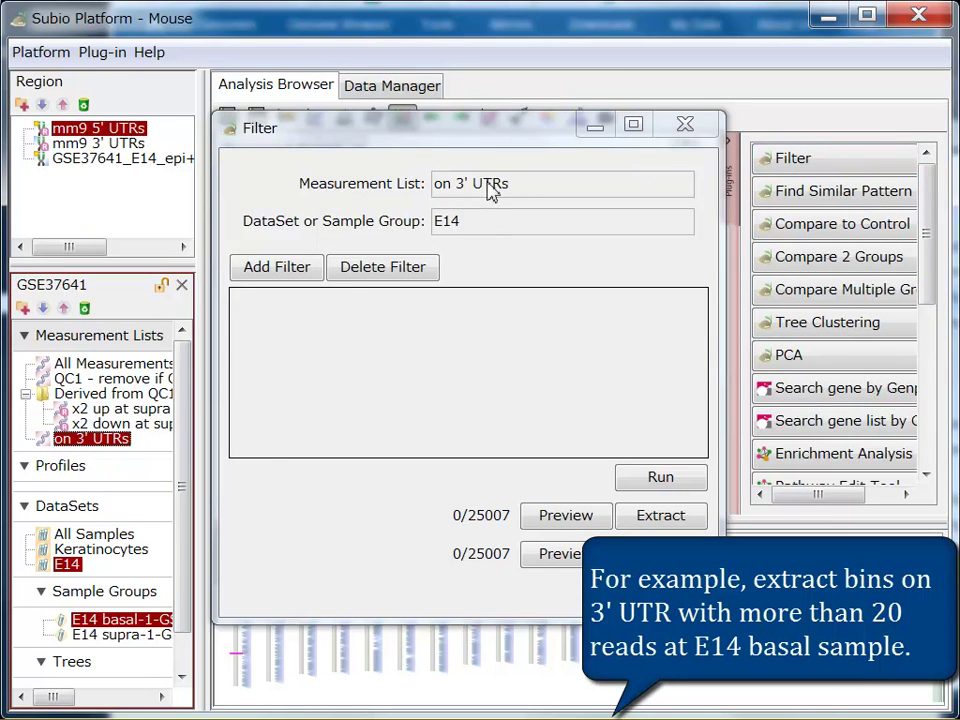
left_click_drag(125, 626, 464, 223)
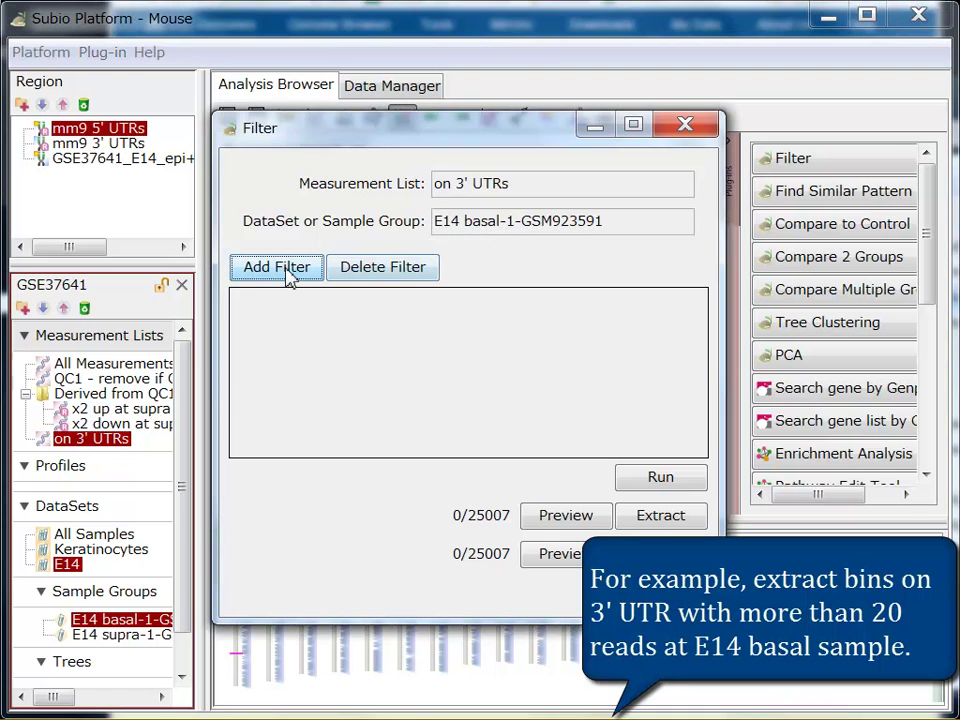
Add a filter condition requiring the mean Ch1 Raw Signal to be > 20
left_click(288, 273)
left_click(430, 303)
left_click(428, 357)
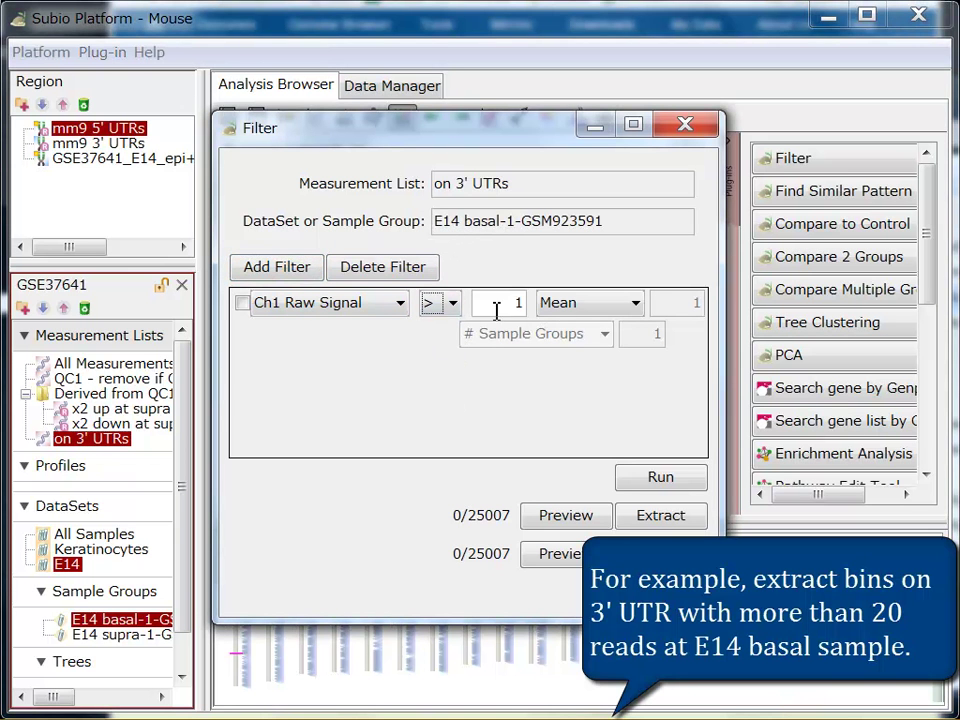
key("Tab")
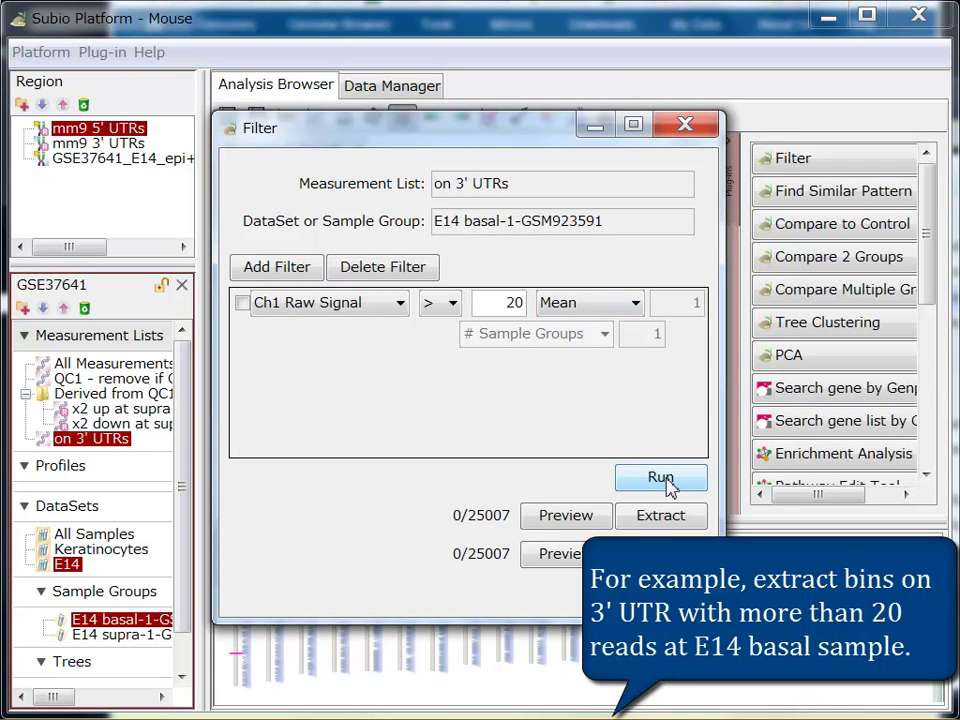
Run the filter and save the extracted bins as a measurement list named ">20 reads at E14 basal"
left_click(668, 484)
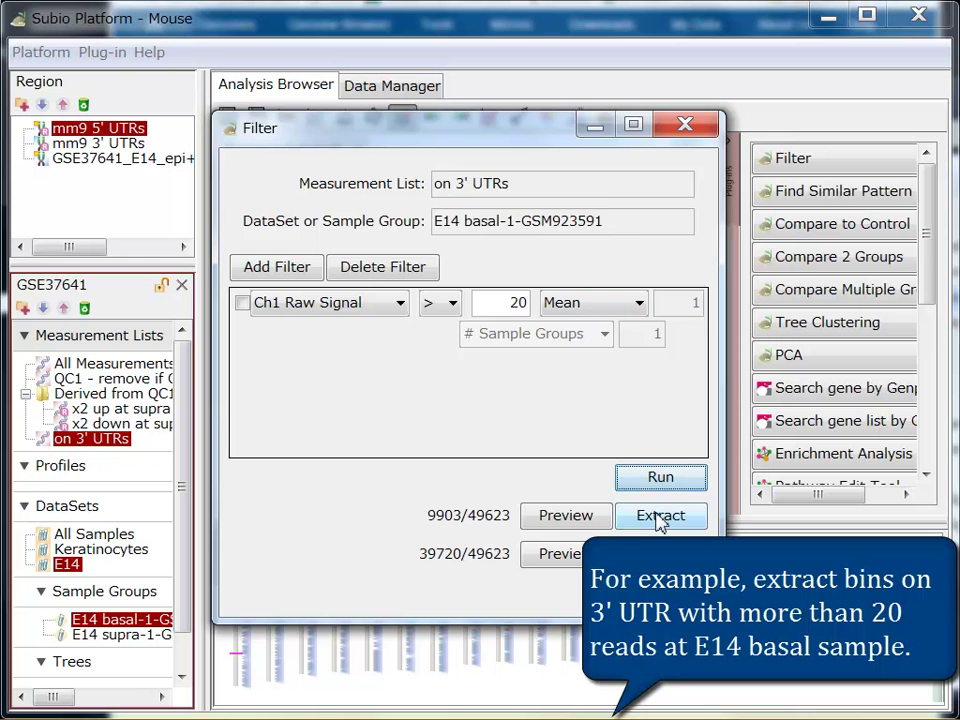
left_click(660, 516)
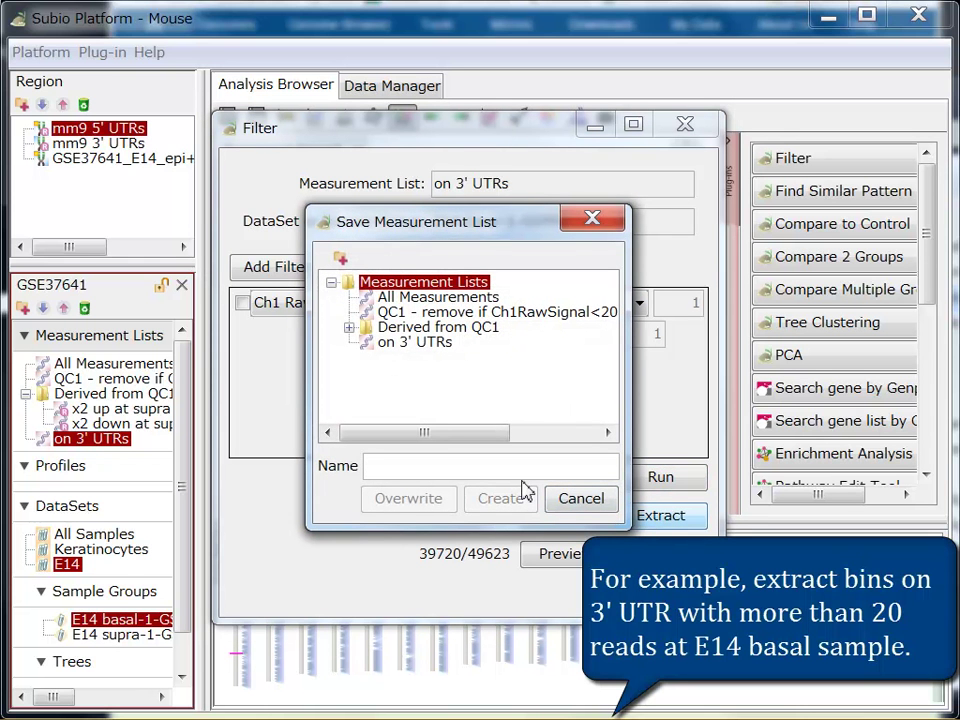
type(">20 reads at E14 basal")
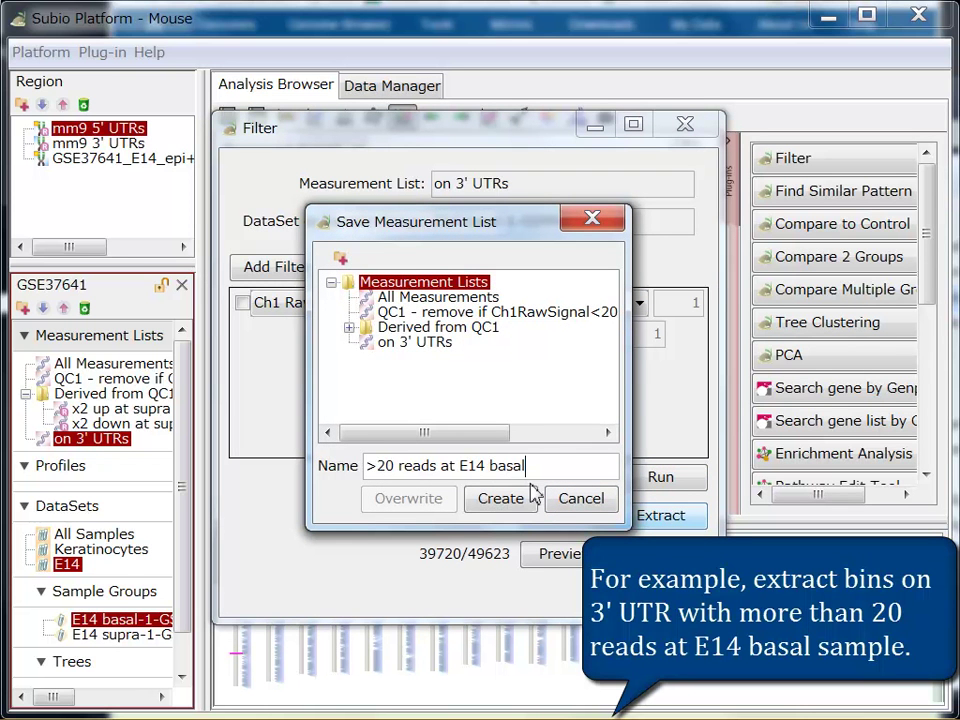
left_click(532, 492)
key("Escape")
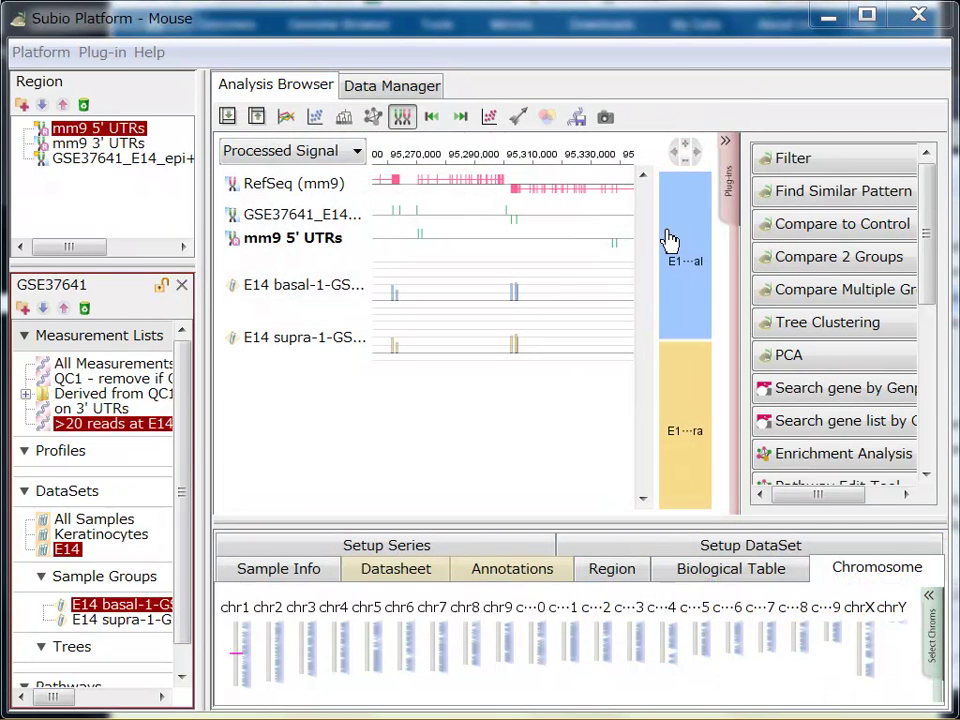
Set up an Overlapping Genomic Location Filter with >20 reads at E14 basal as reference track and GSE37641_E14_epi+P4_HF.filtered_peaks as query track
left_click(730, 182)
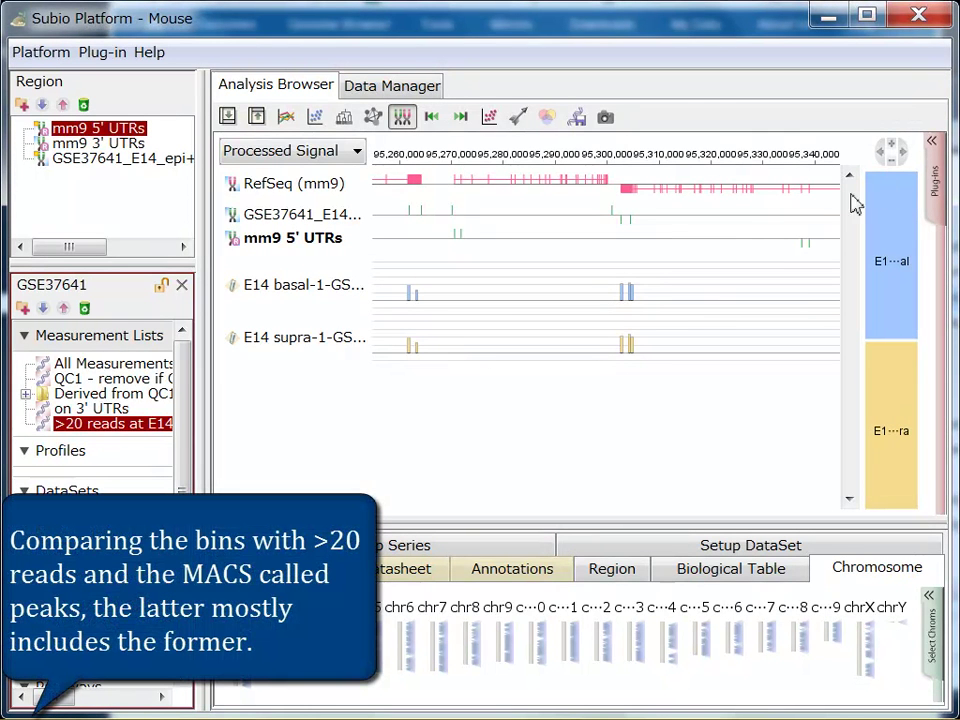
left_click(903, 155)
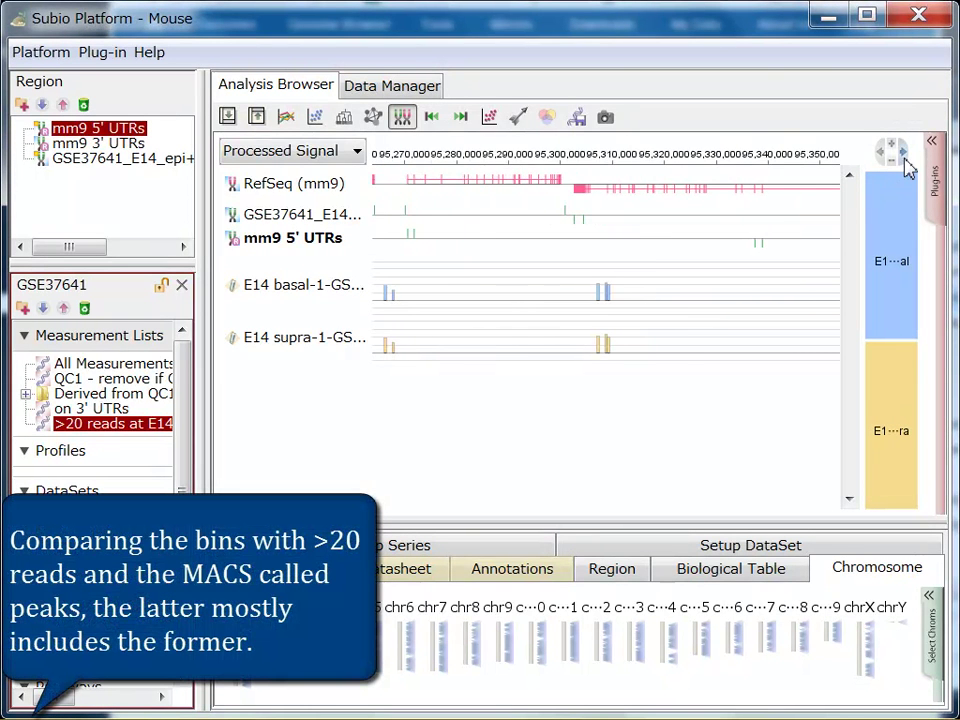
left_click(890, 161)
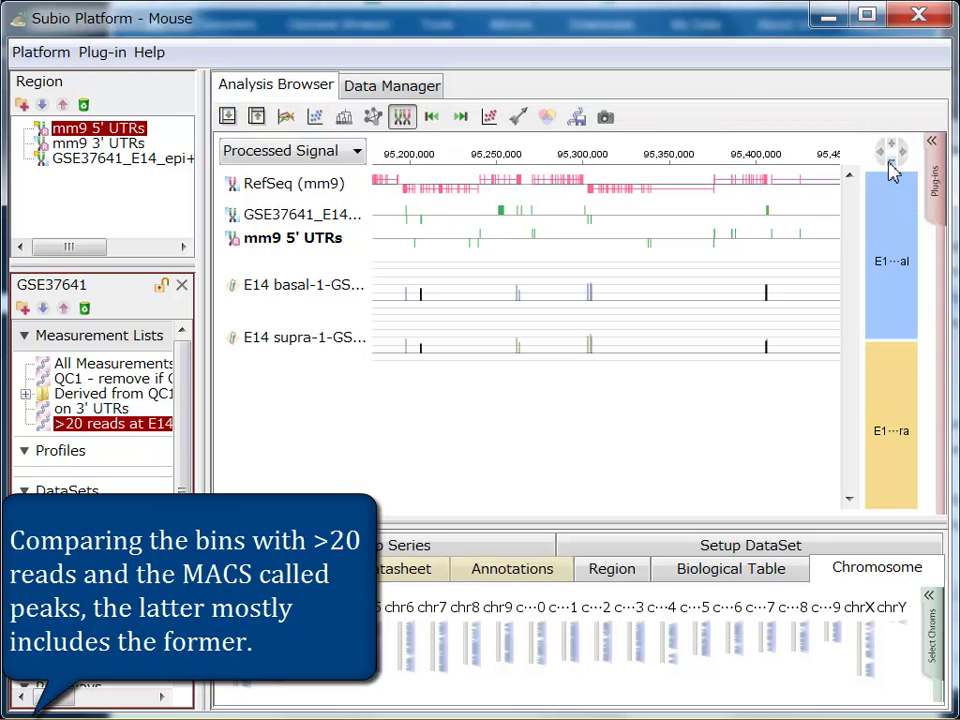
left_click(889, 164)
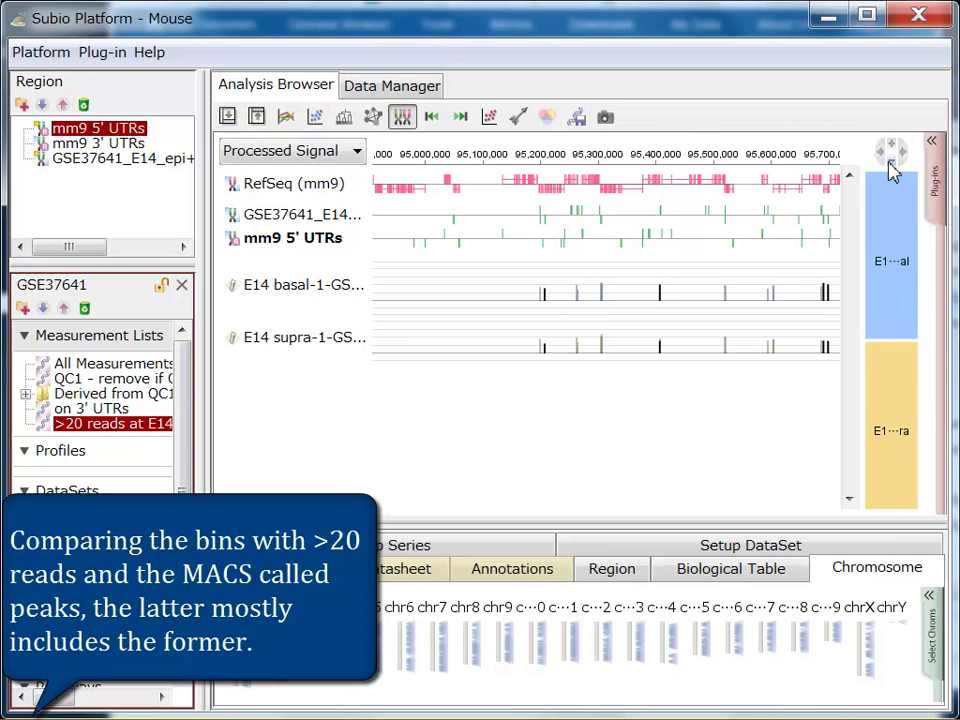
left_click(936, 196)
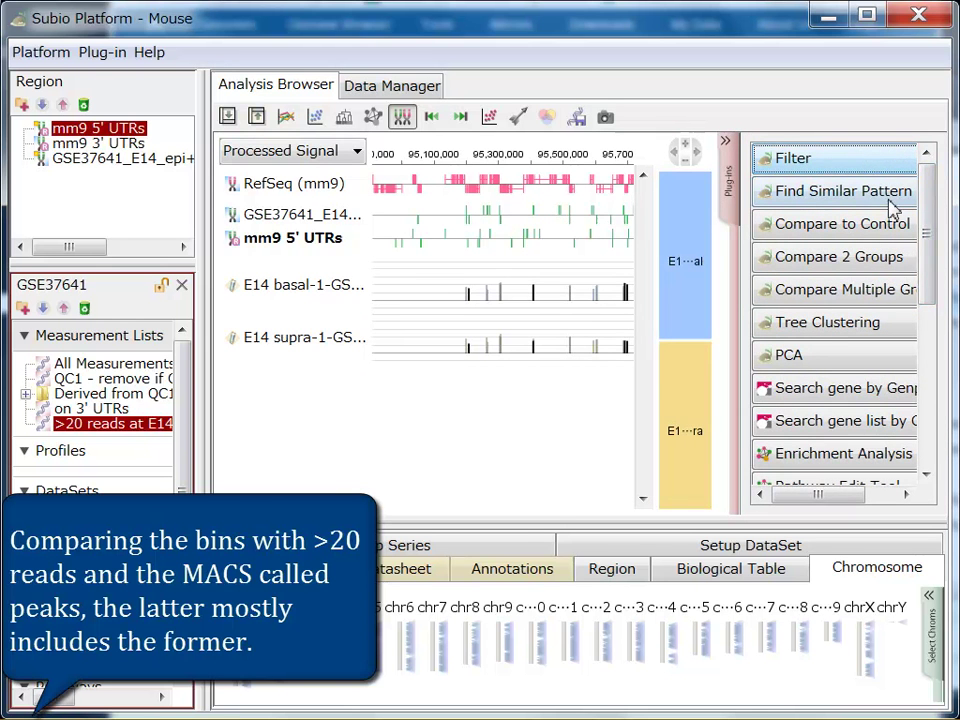
scroll(895, 300, "down", 5)
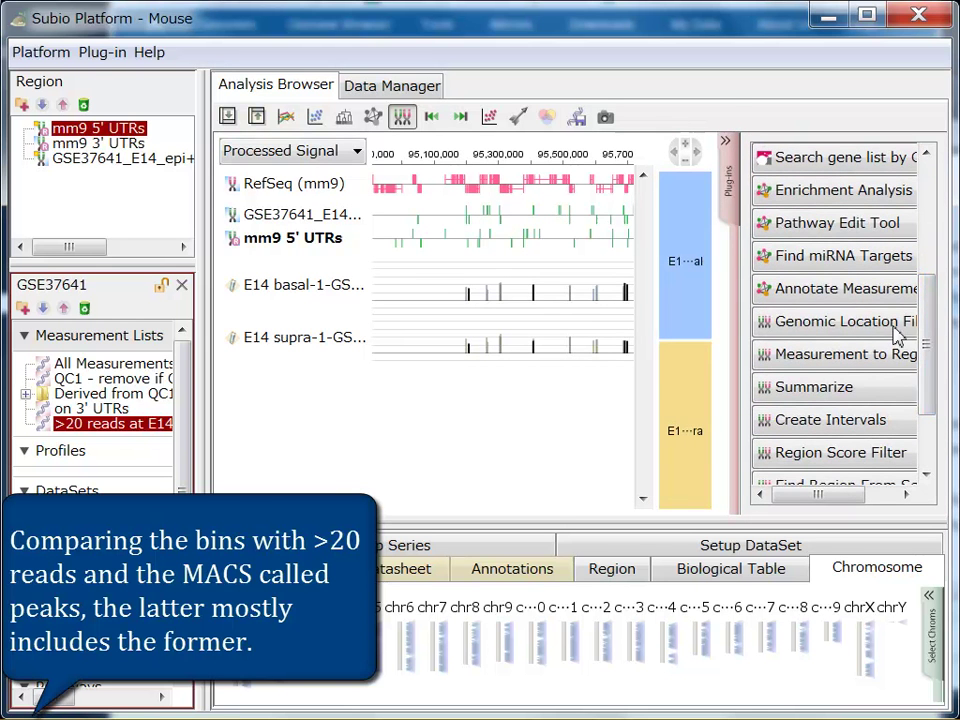
double_click(895, 338)
left_click_drag(495, 133, 655, 118)
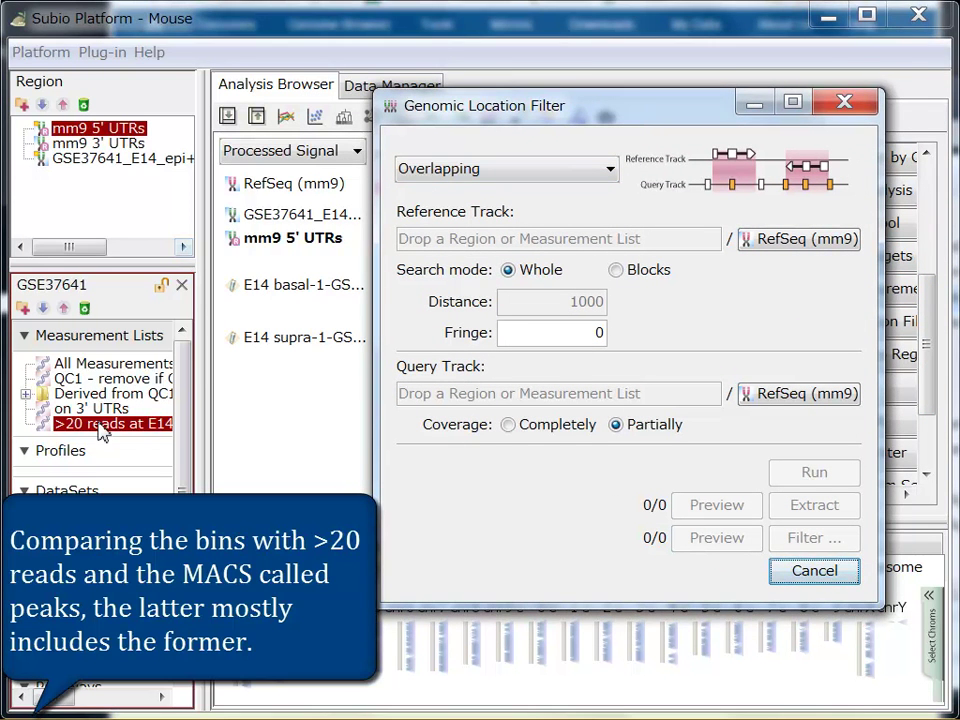
left_click_drag(101, 430, 476, 245)
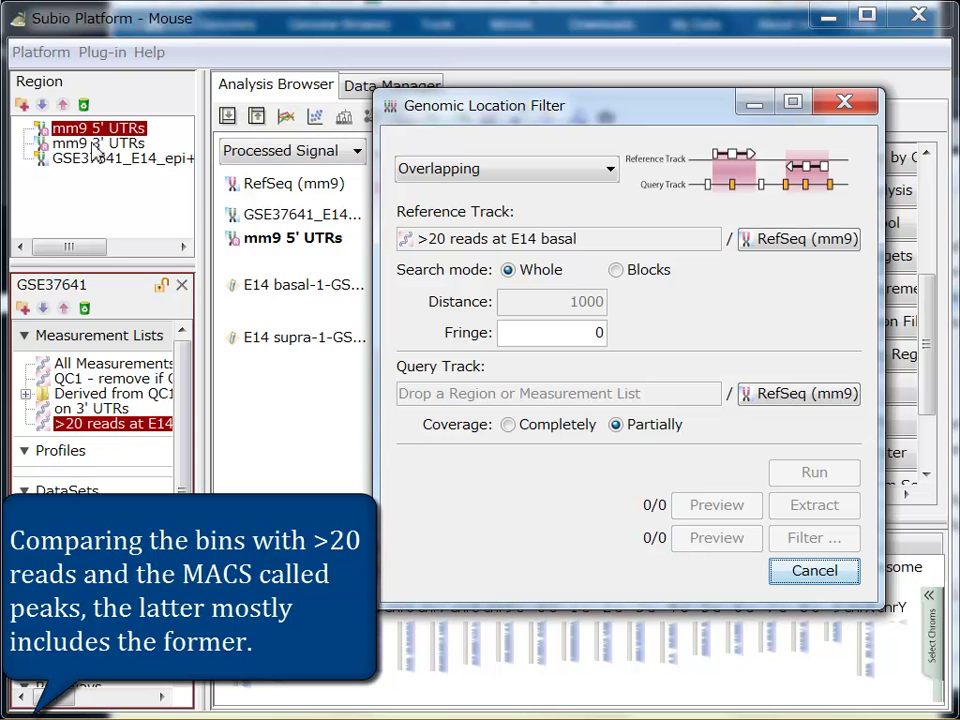
left_click_drag(93, 160, 461, 398)
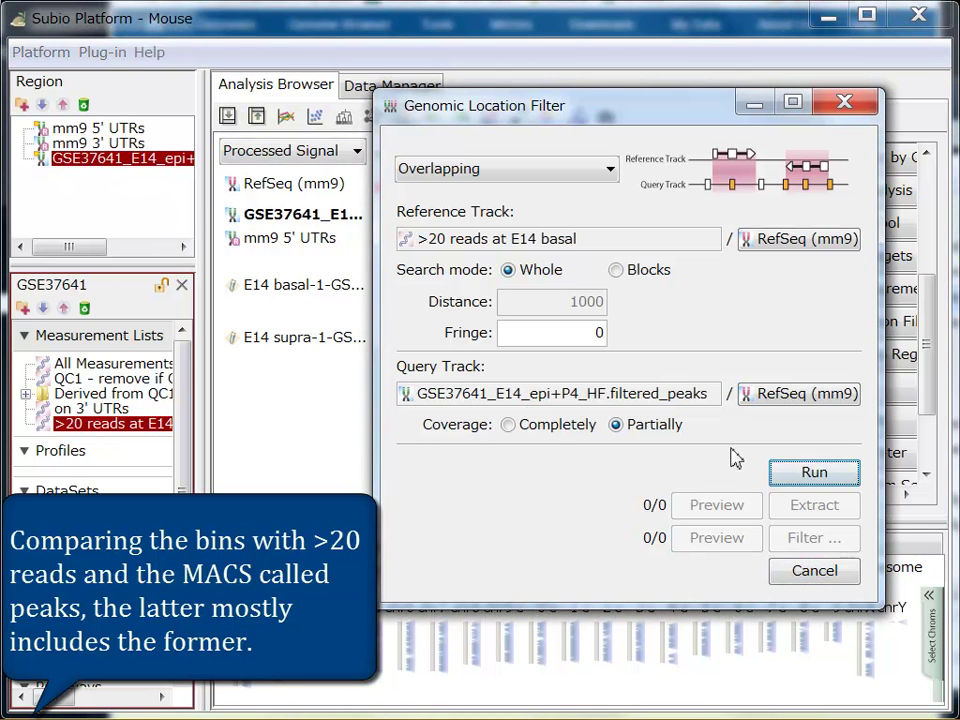
Run the location filter and preview the called peaks that overlap the >20 reads bins in Genome View
left_click(812, 476)
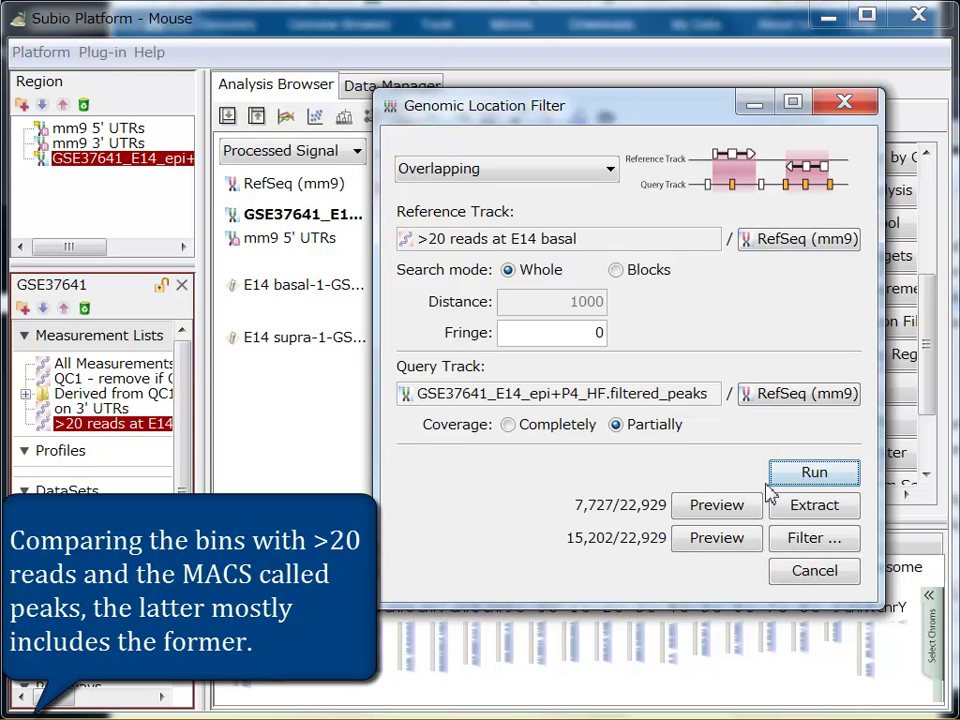
left_click(722, 508)
left_click_drag(675, 120, 678, 445)
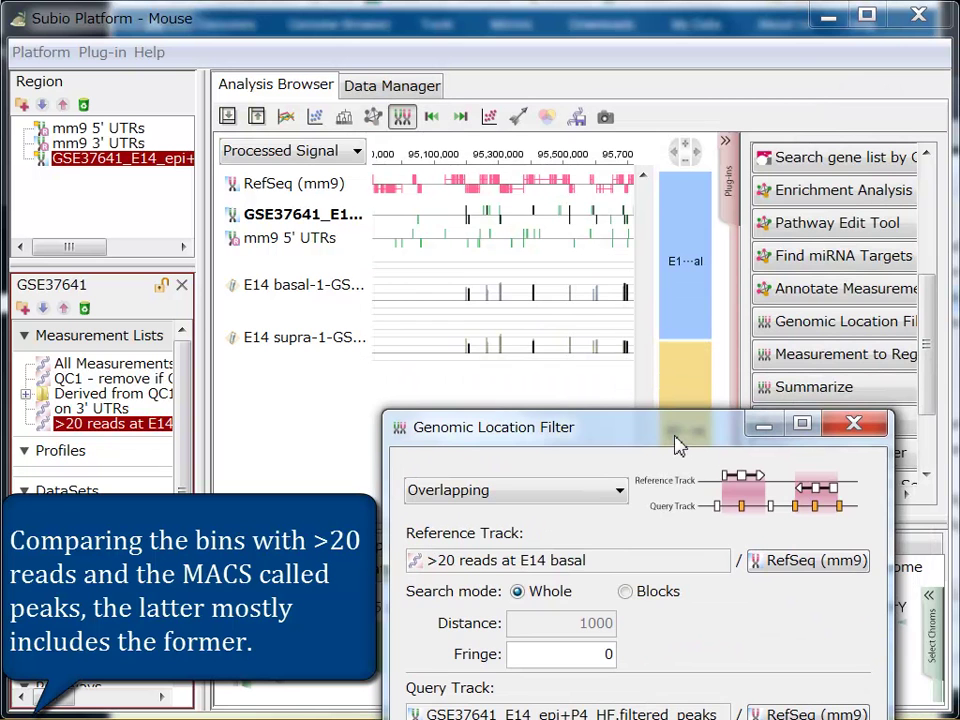
left_click_drag(678, 445, 688, 170)
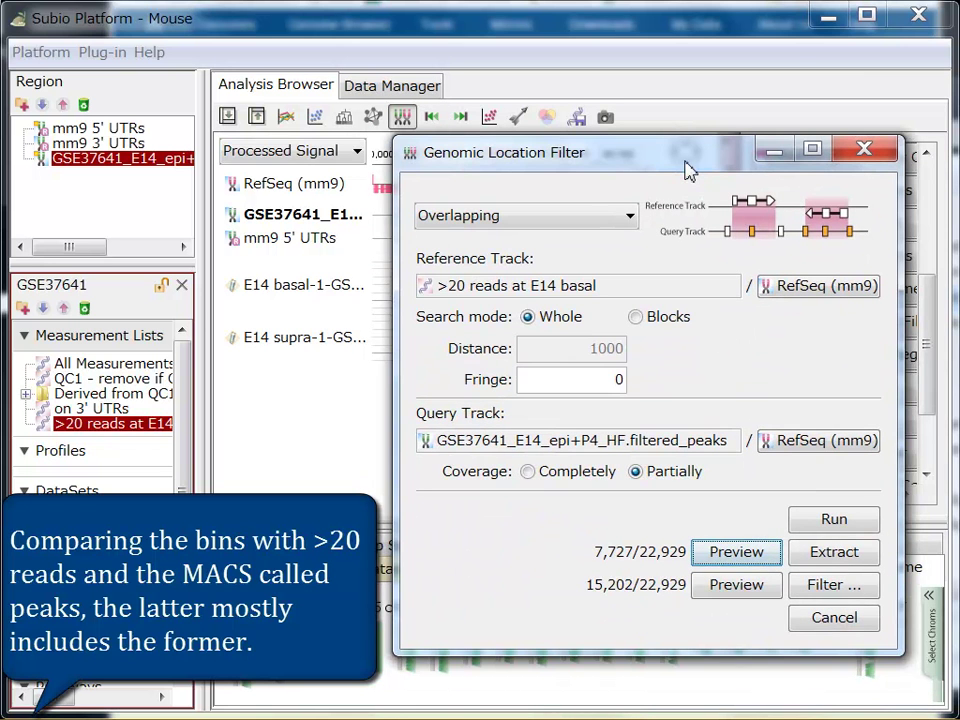
Switch the query track to RefSeq (mm9), rerun the filter and extract the matching genes as a region named "genes overlapping with"
left_click(857, 452)
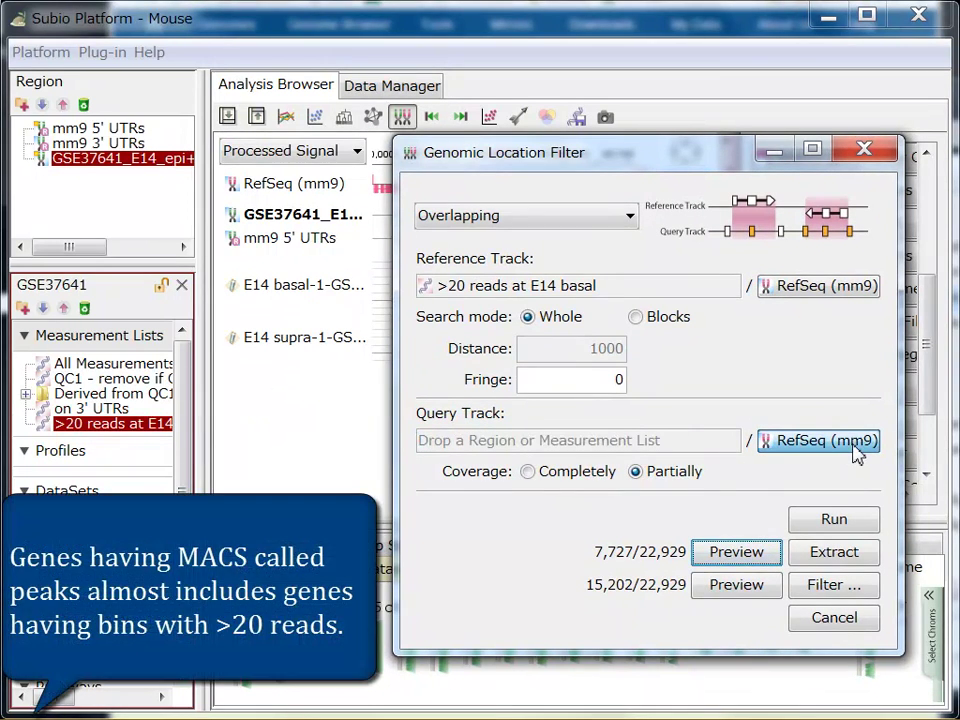
left_click(840, 520)
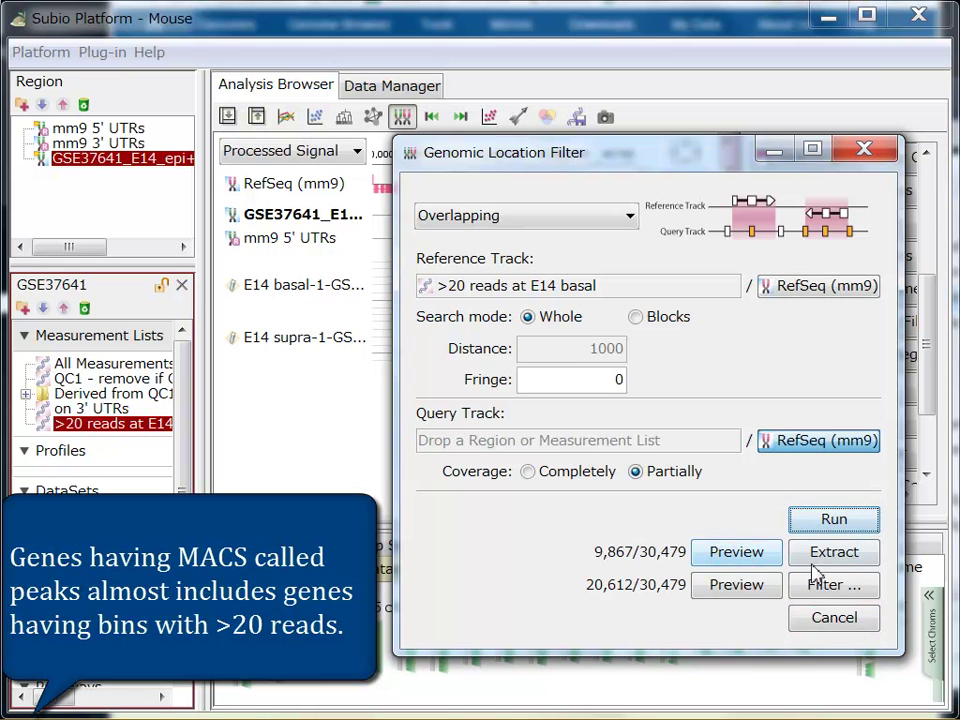
left_click(838, 568)
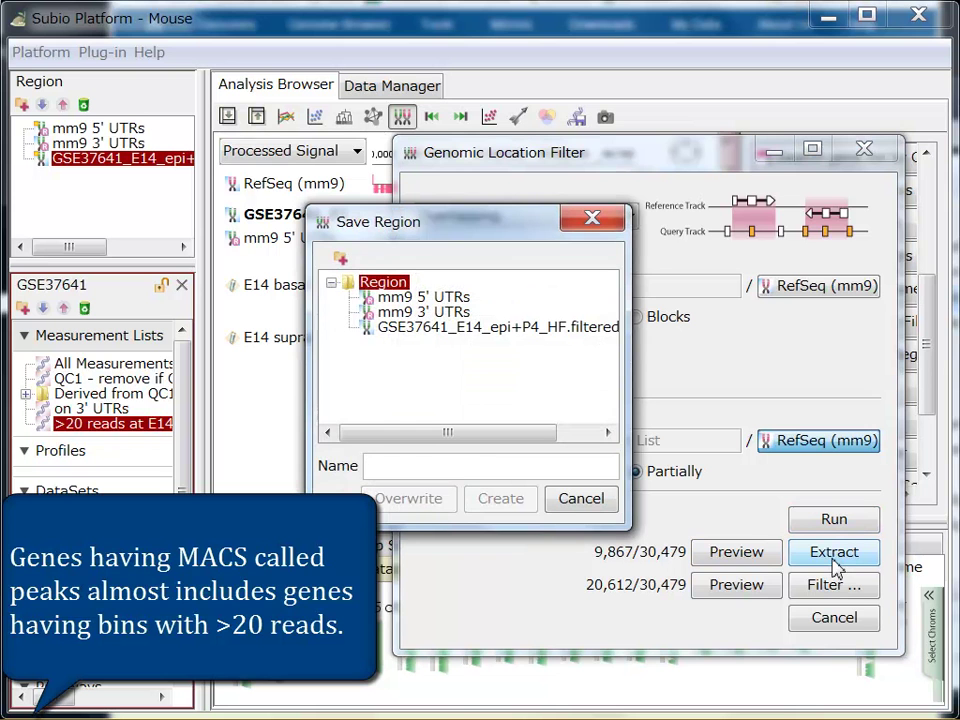
type("genes overlapping with")
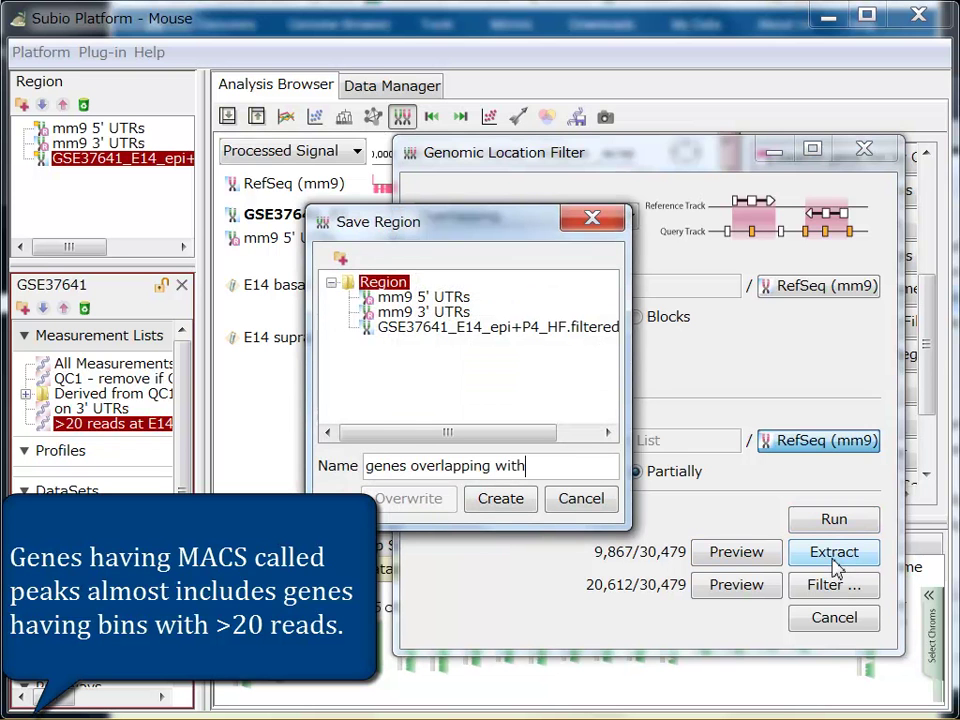